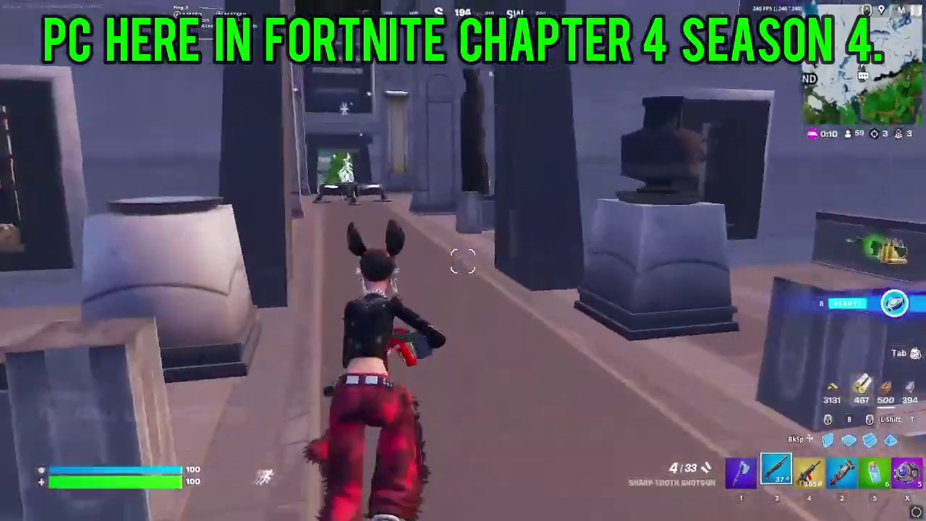
key("w")
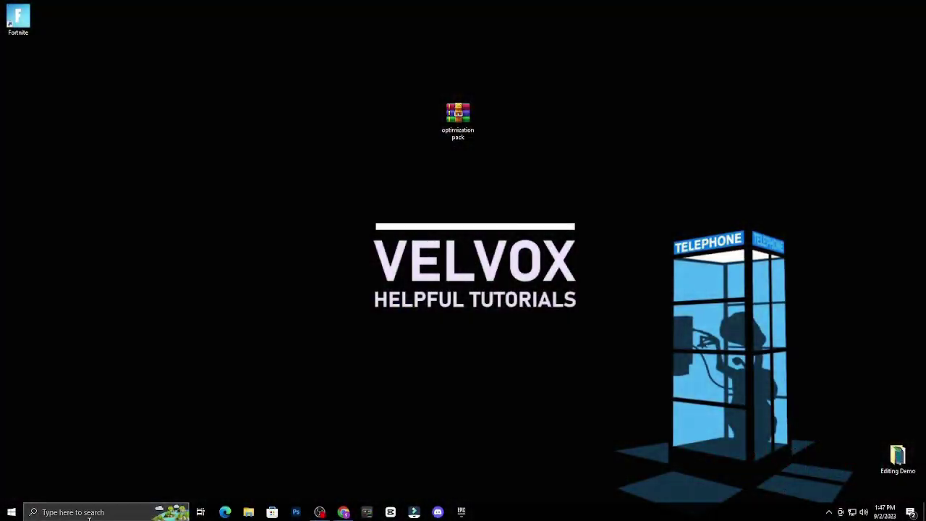
- Find the Windows Game Mode settings and open the related Graphics settings
left_click(88, 512)
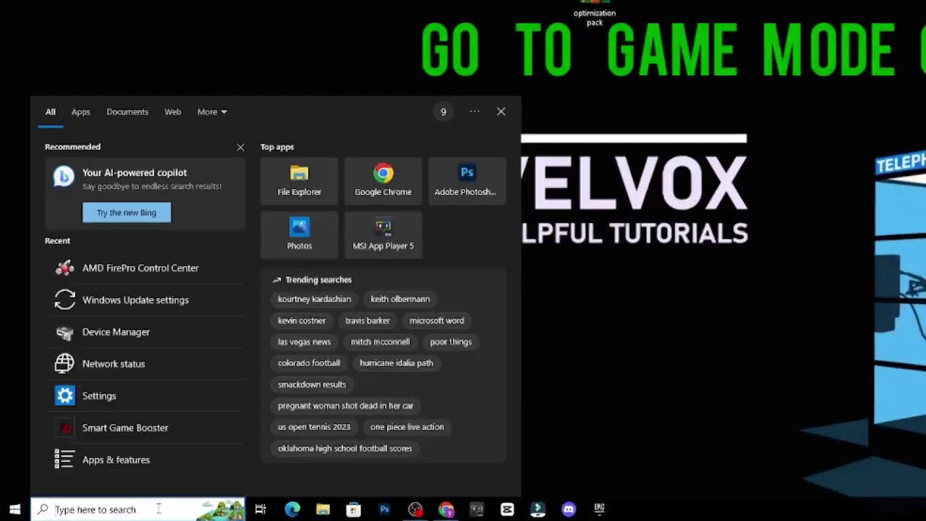
type("game")
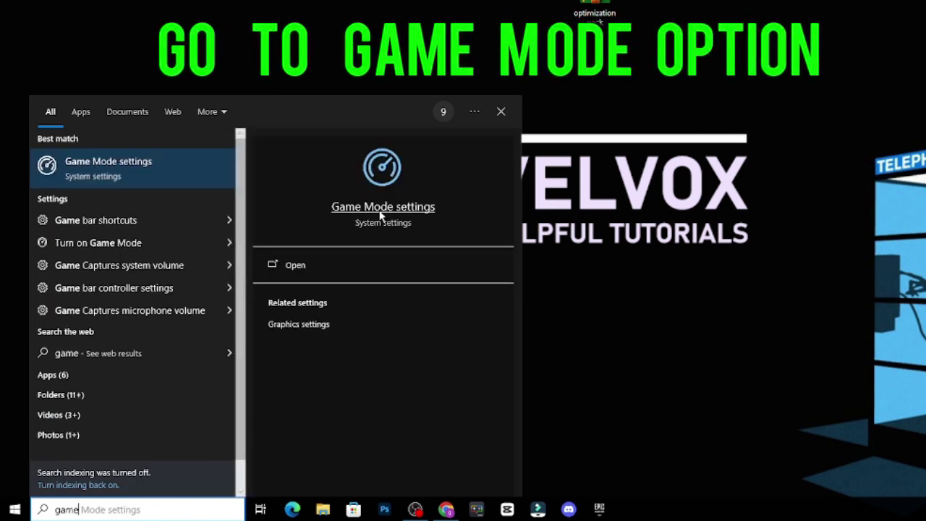
left_click(306, 269)
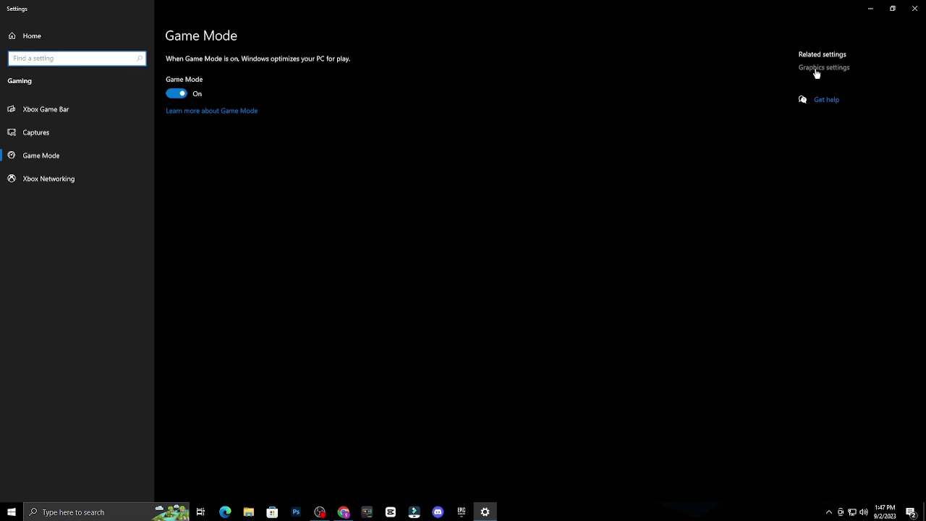
left_click(816, 68)
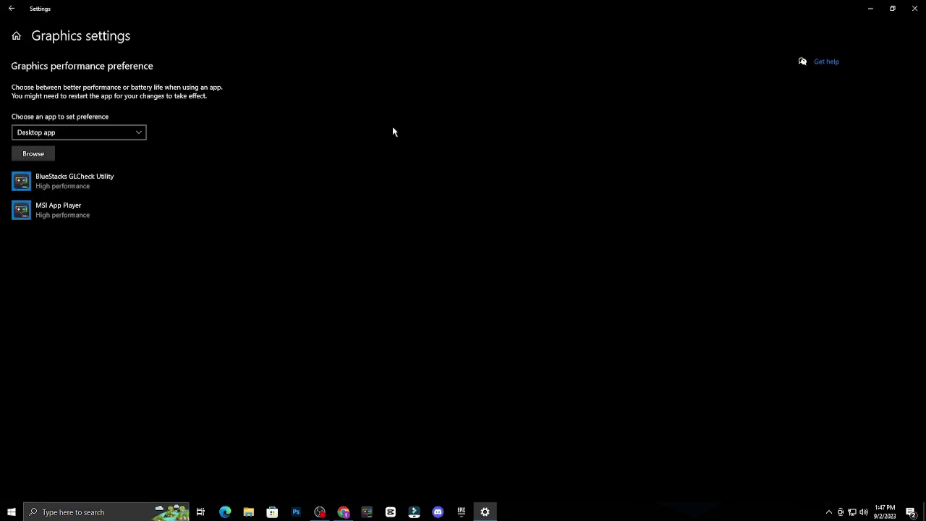
- Add FortniteLauncher from E:\Fortnite\FortniteGame\Binaries\Win64 as a desktop app and set its graphics preference to High performance
left_click(33, 154)
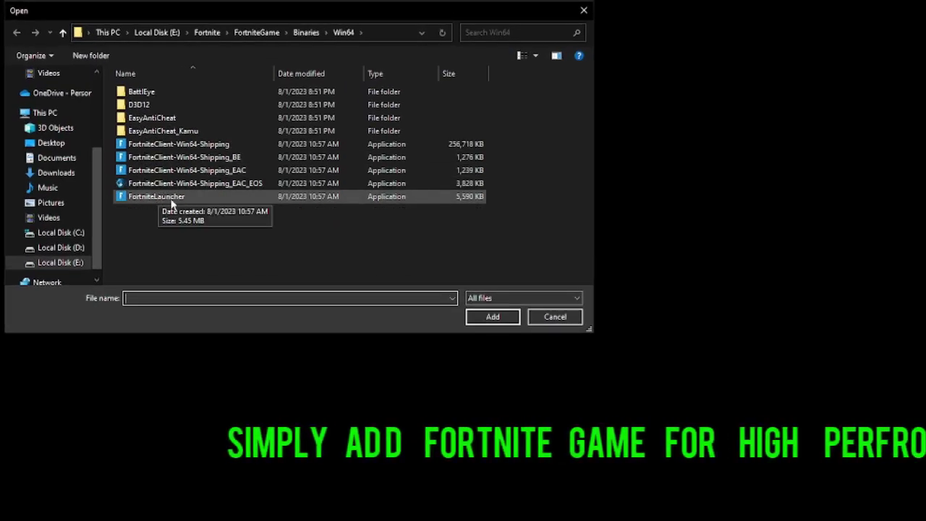
double_click(128, 198)
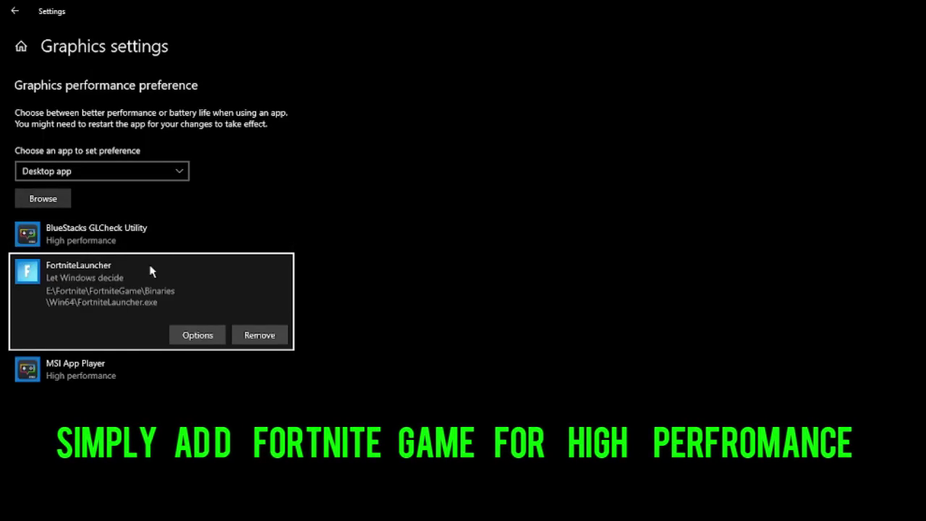
left_click(197, 340)
left_click(492, 353)
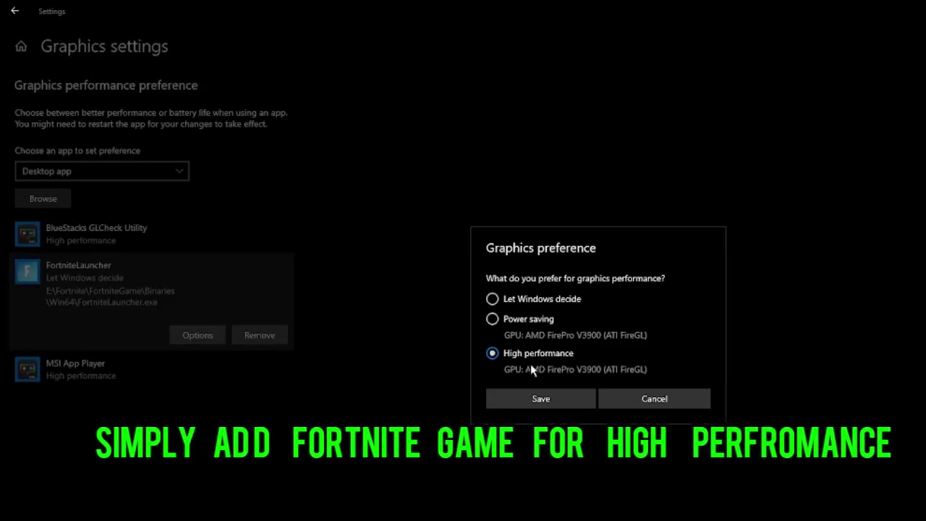
left_click(492, 398)
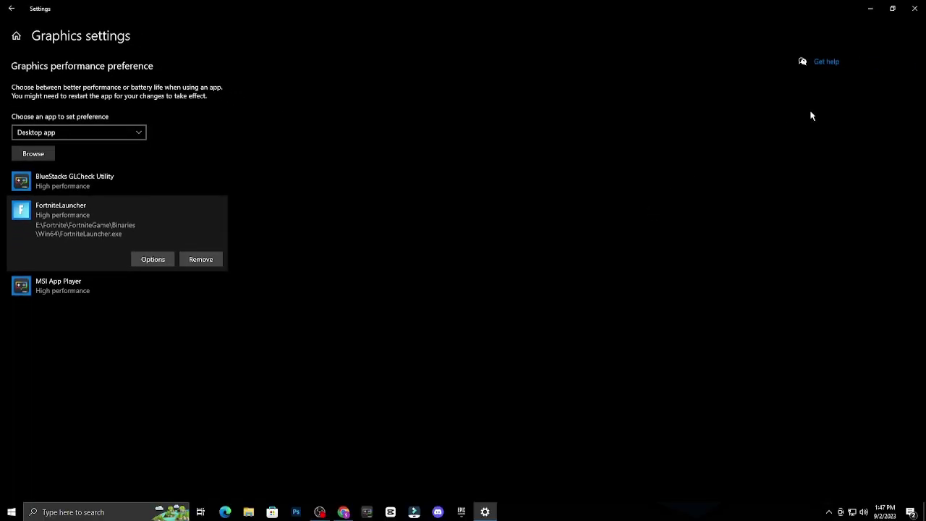
- Return to the gaming settings, check the Xbox Game Bar options and close Settings
left_click(12, 8)
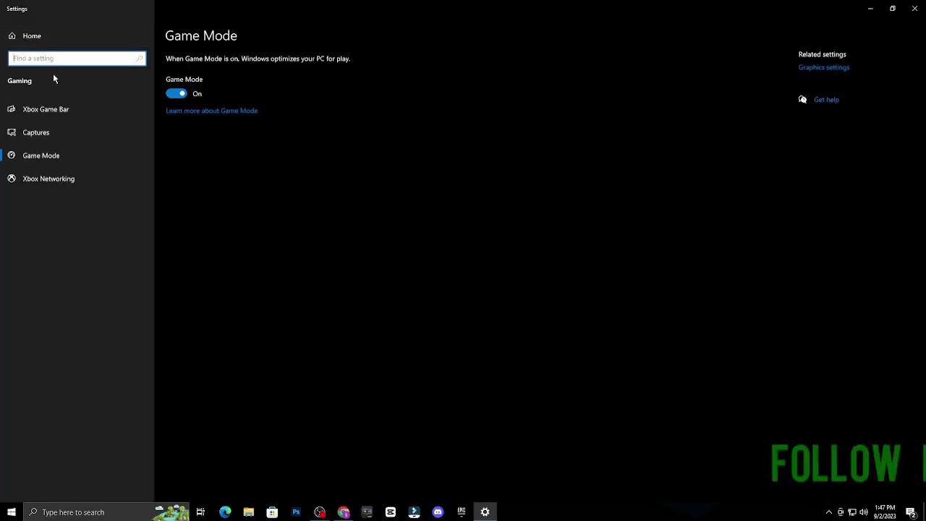
left_click(44, 112)
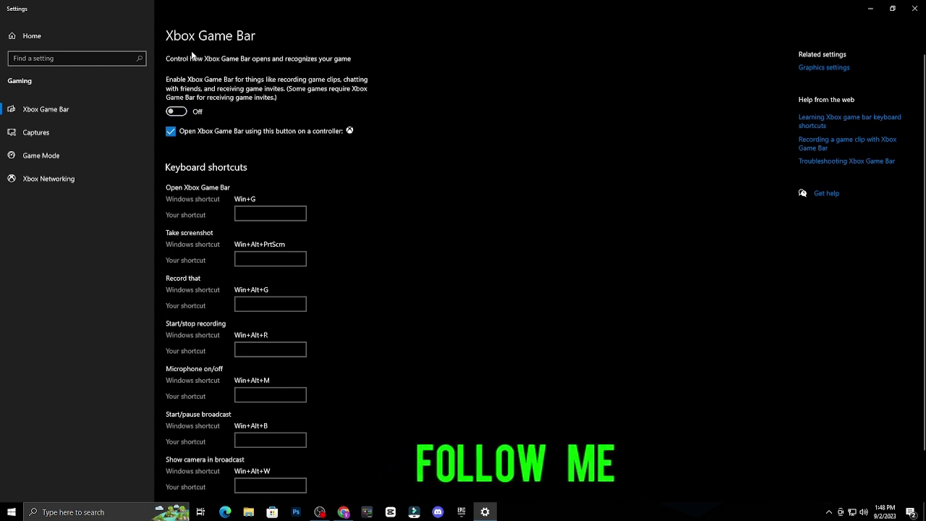
left_click(914, 8)
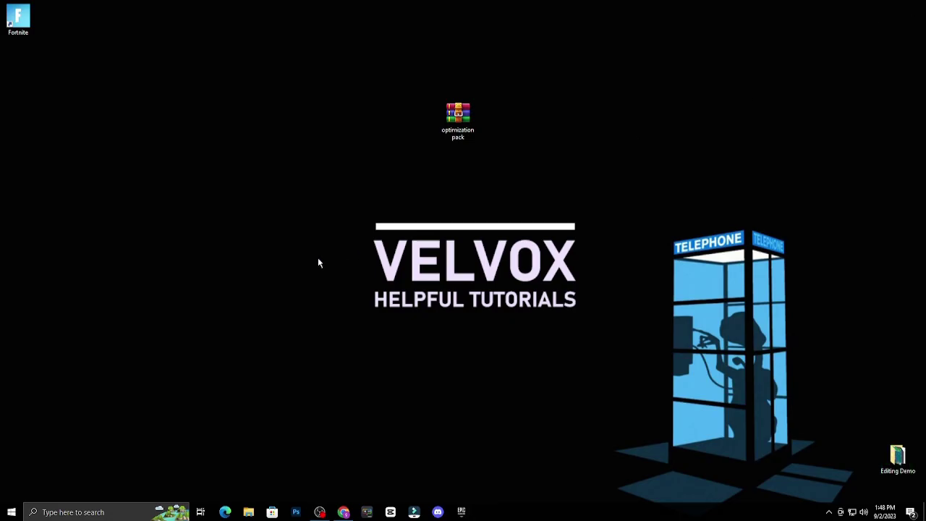
- Search Windows for the Startup Apps settings and open them
left_click(115, 514)
type("star")
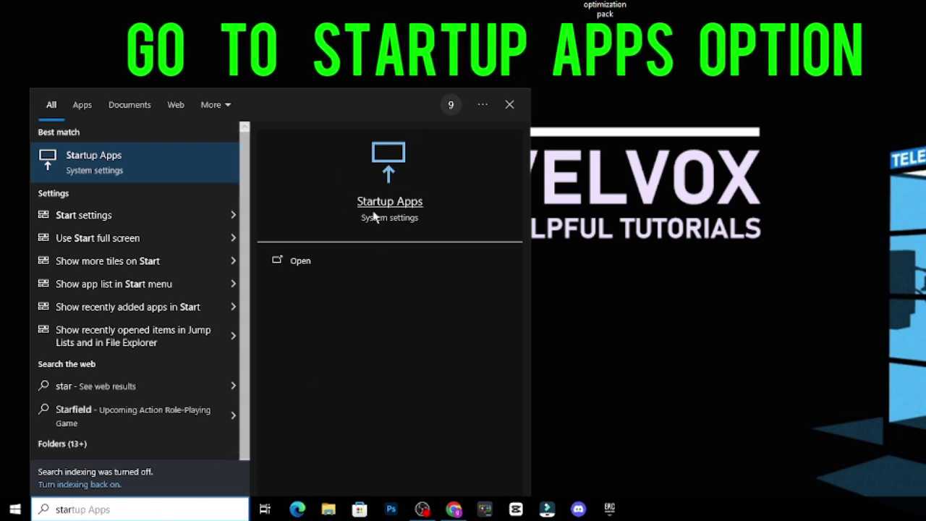
left_click(321, 261)
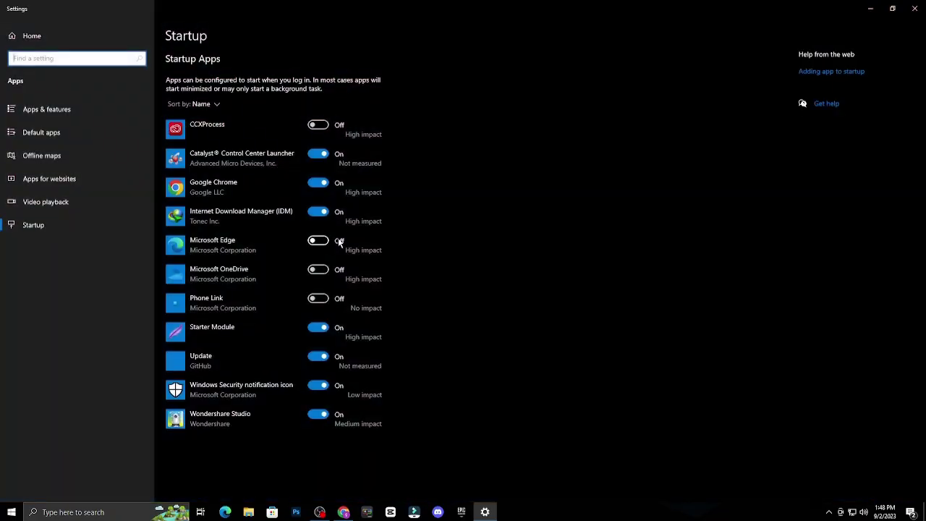
- Make sure CCXProcess, Microsoft Edge, Microsoft OneDrive and Phone Link are switched off at startup, and close Settings
left_click(318, 124)
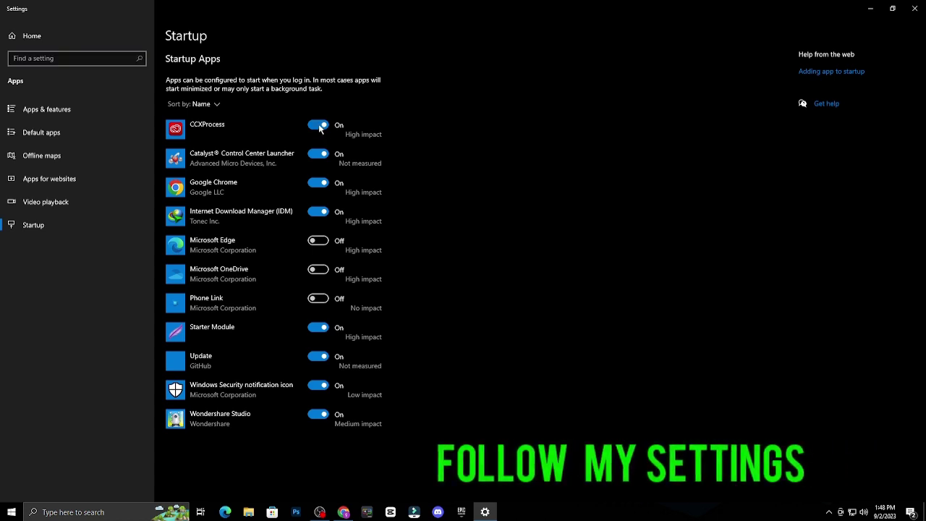
left_click(318, 124)
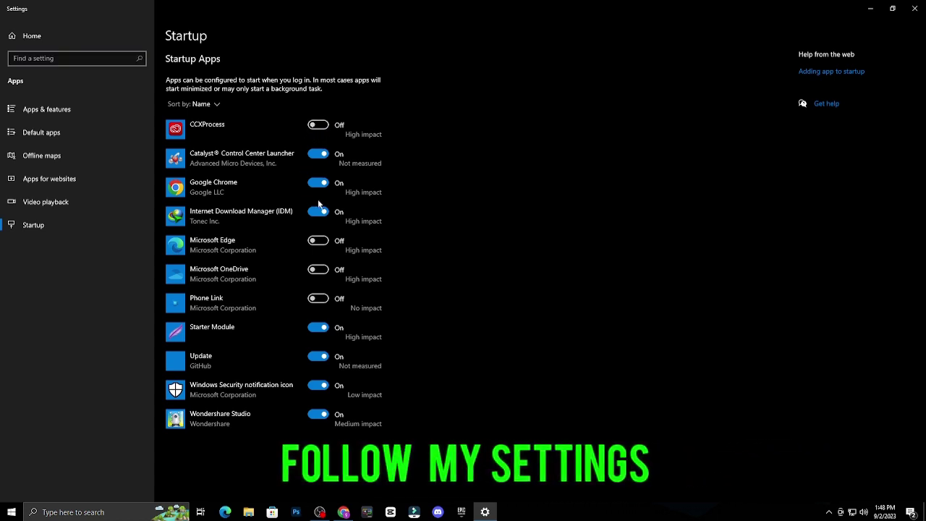
left_click(320, 243)
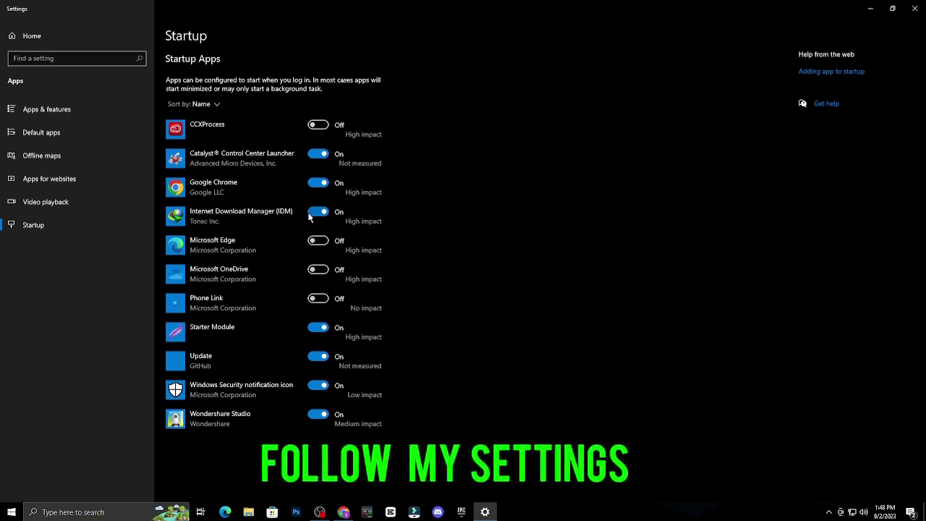
left_click(323, 273)
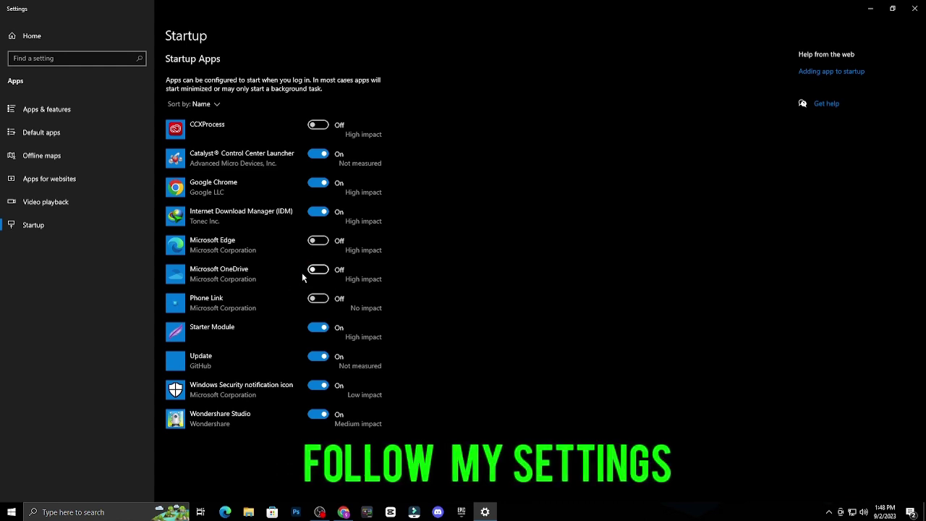
left_click(318, 301)
left_click(318, 301)
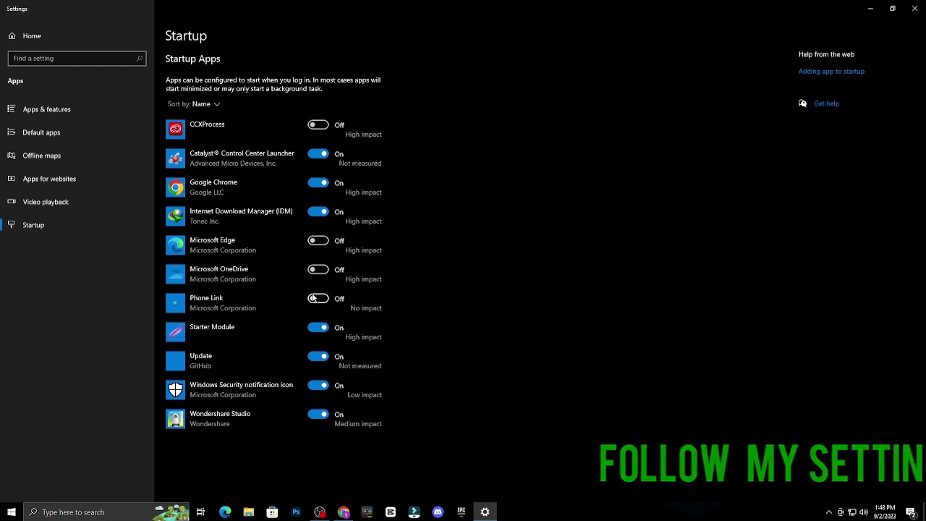
left_click(915, 8)
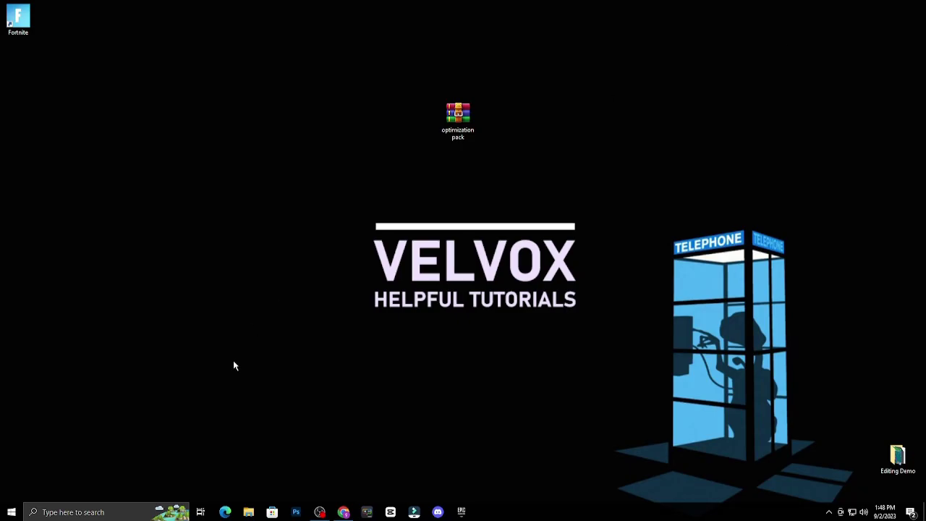
- Check for updates in the Windows Update settings, and view the Delivery Optimization options before closing Settings
left_click(120, 515)
type("wind")
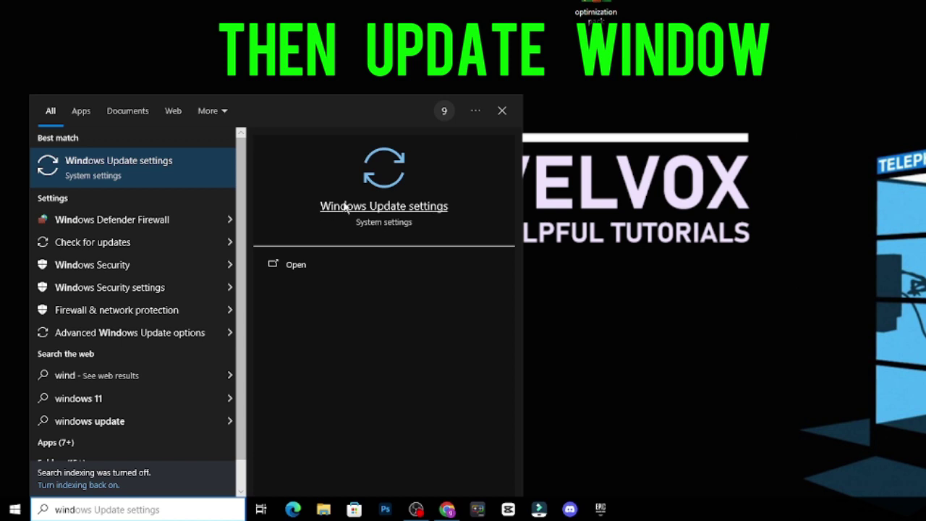
left_click(310, 265)
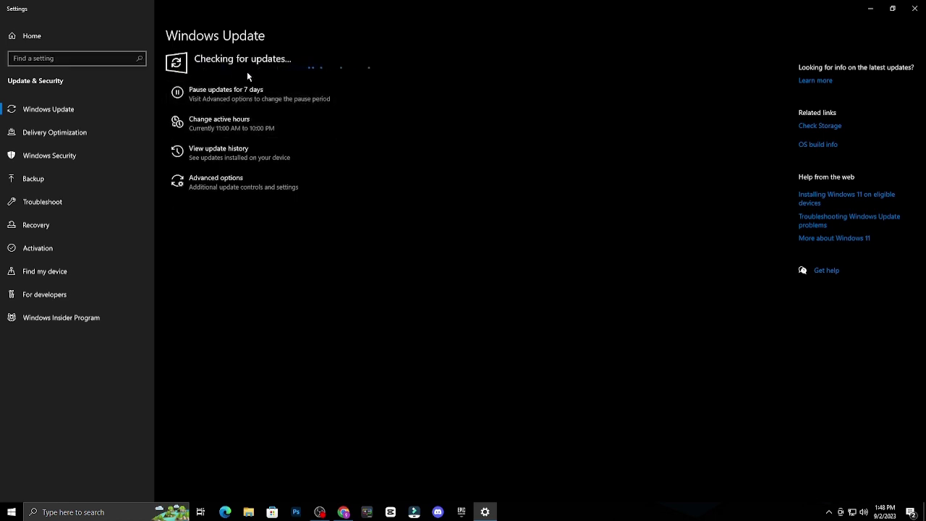
left_click(56, 132)
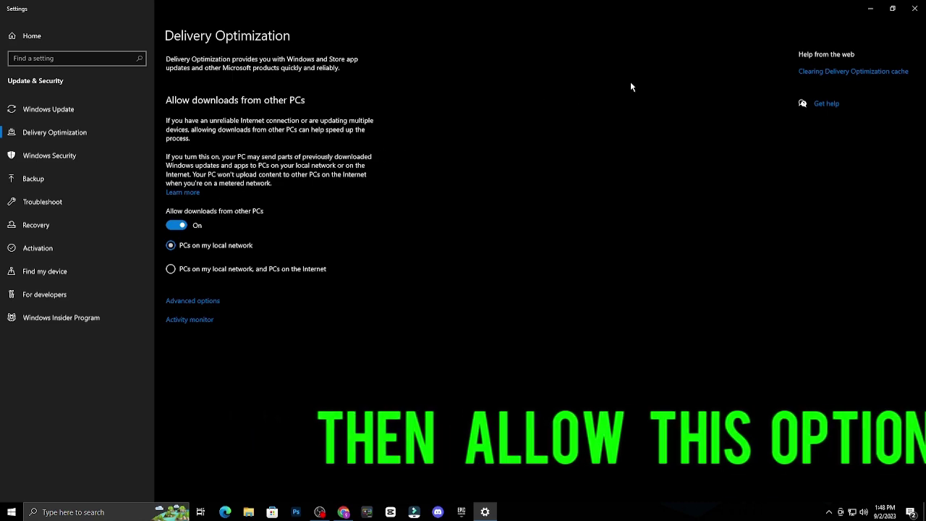
left_click(915, 7)
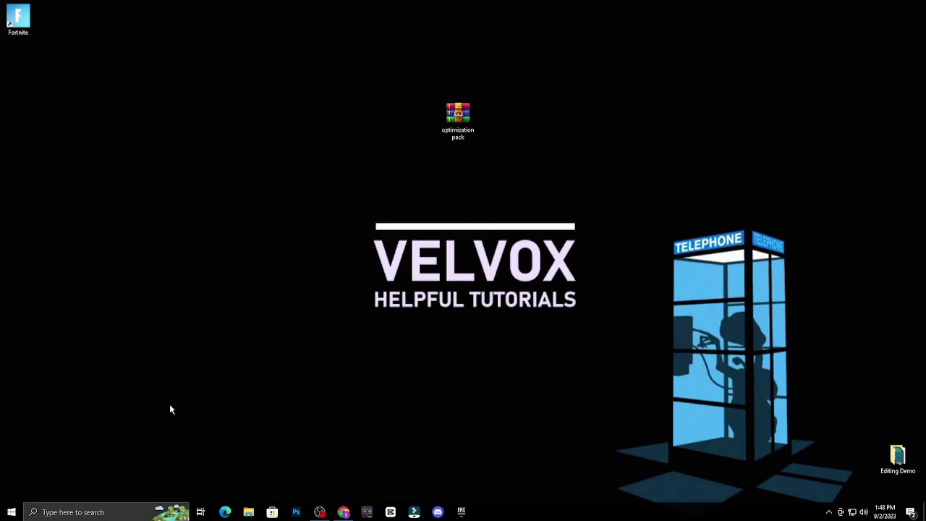
- Open the temporary files folder by running %temp% from the Run dialog
left_click(77, 512)
type("run")
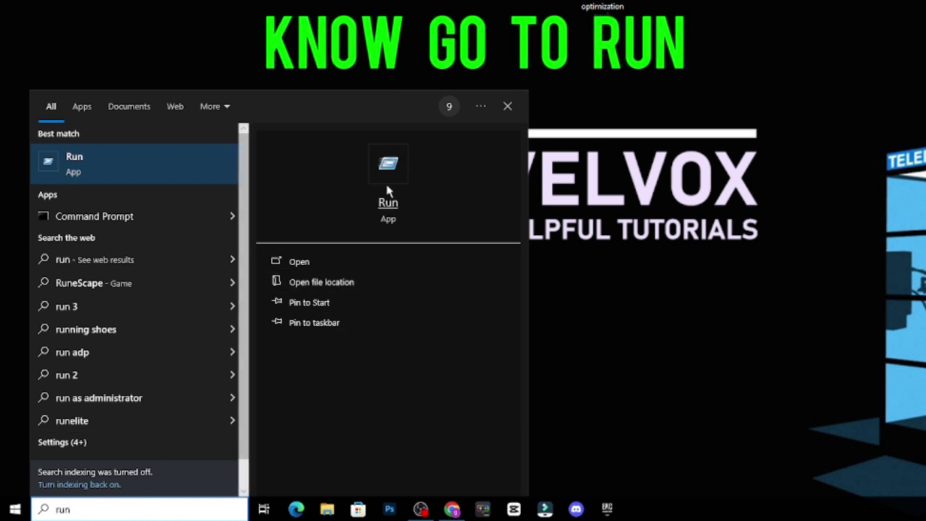
left_click(299, 262)
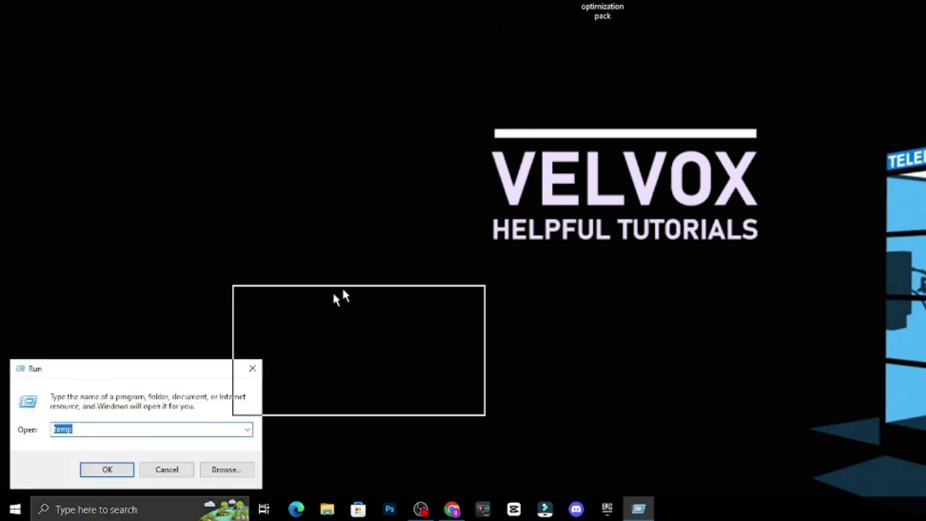
left_click_drag(569, 121, 568, 121)
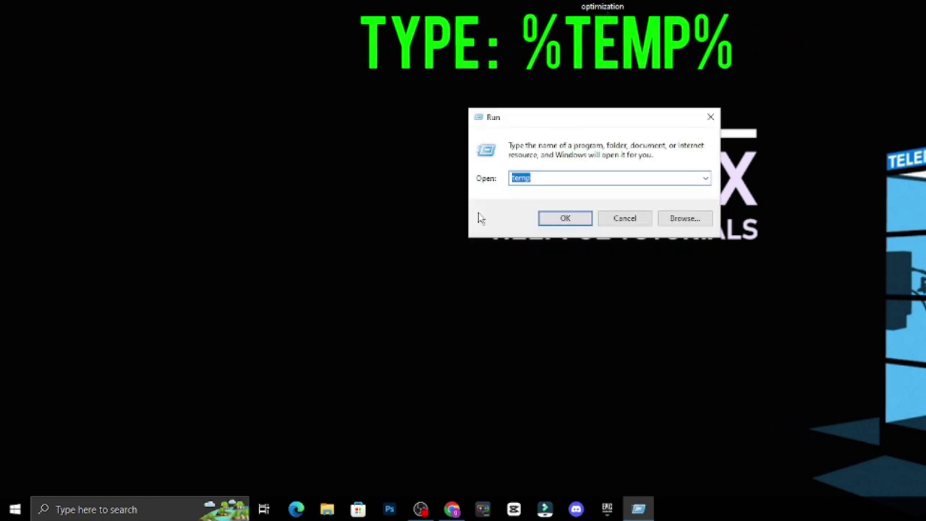
type("%te")
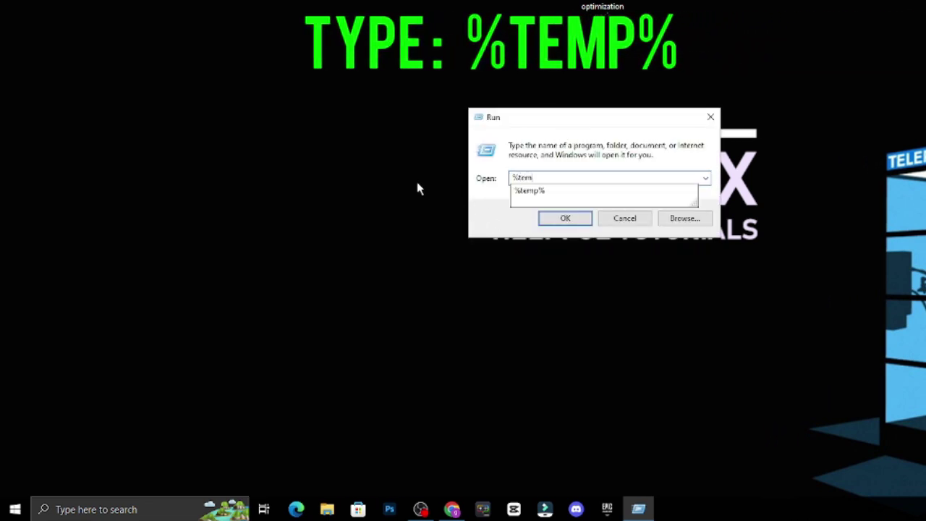
type("mp%")
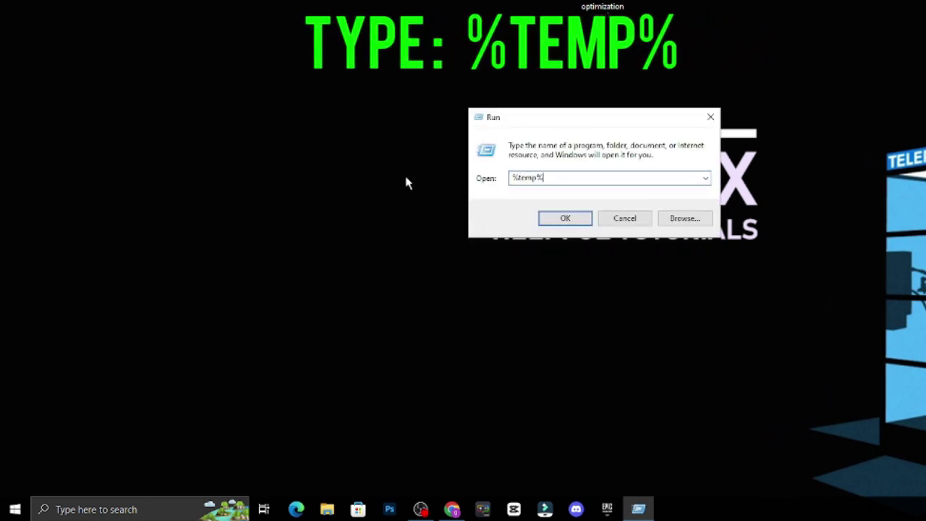
left_click_drag(554, 178, 520, 180)
left_click(562, 181)
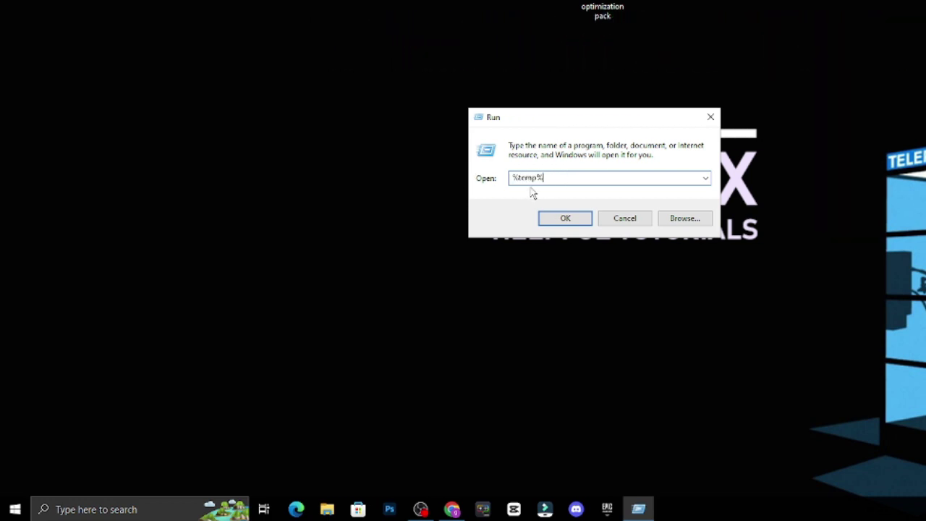
left_click(565, 226)
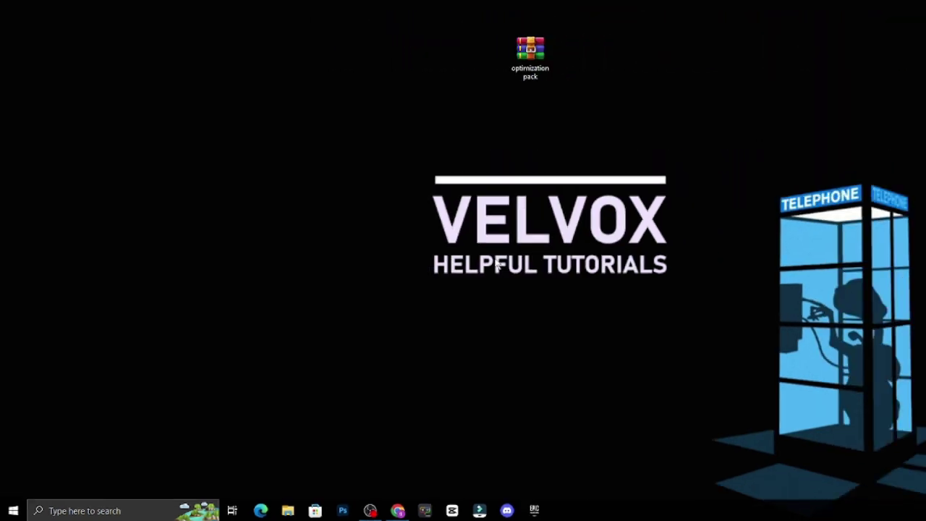
- Delete all files and folders in the user's AppData Local Temp folder, skipping every item that is in use
scroll(476, 306, "down", 10)
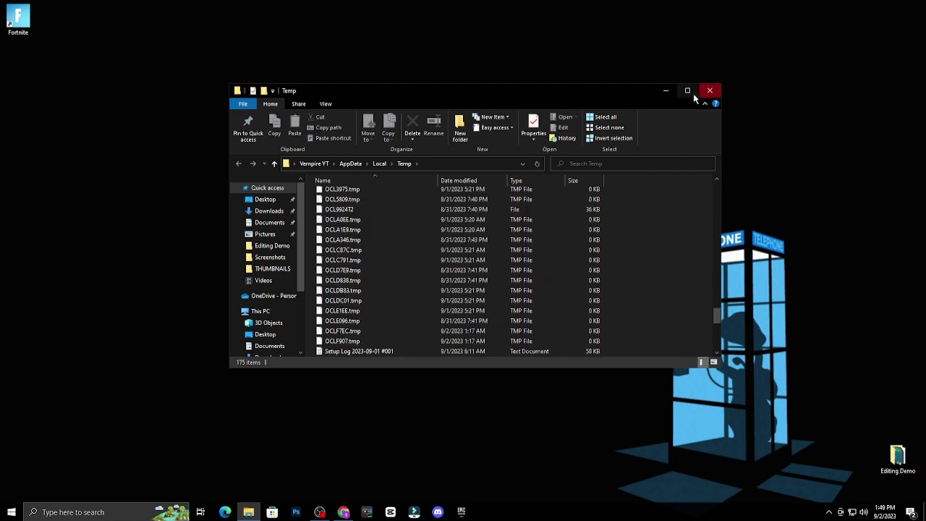
left_click(687, 90)
scroll(422, 236, "up", 10)
scroll(383, 239, "up", 5)
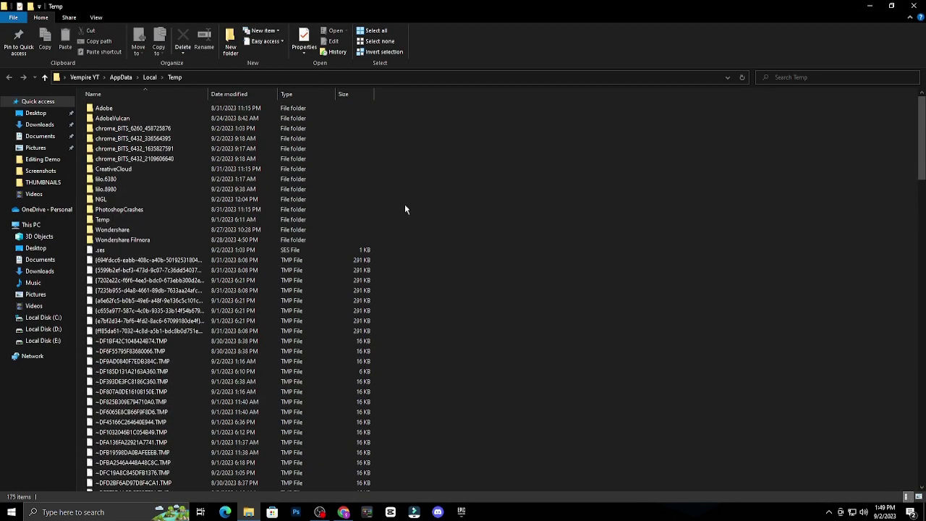
left_click_drag(426, 113, 91, 496)
right_click(225, 325)
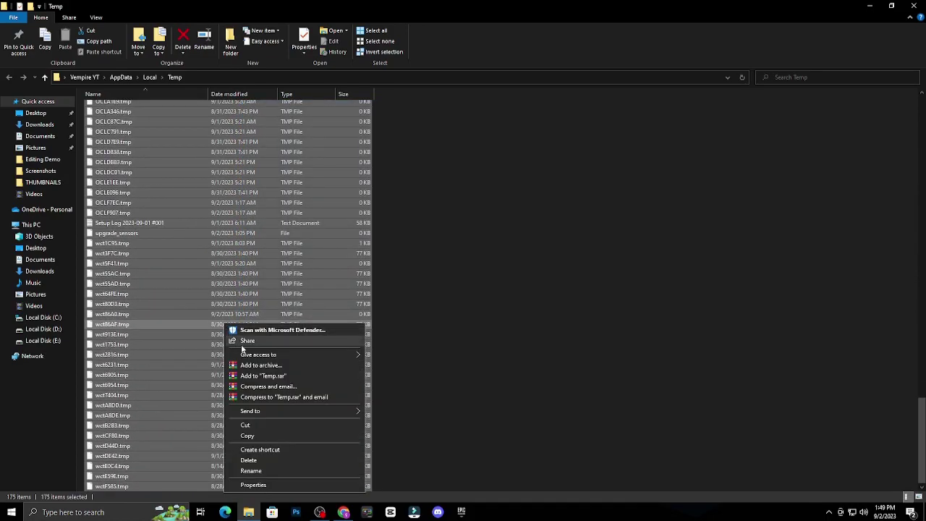
left_click(247, 461)
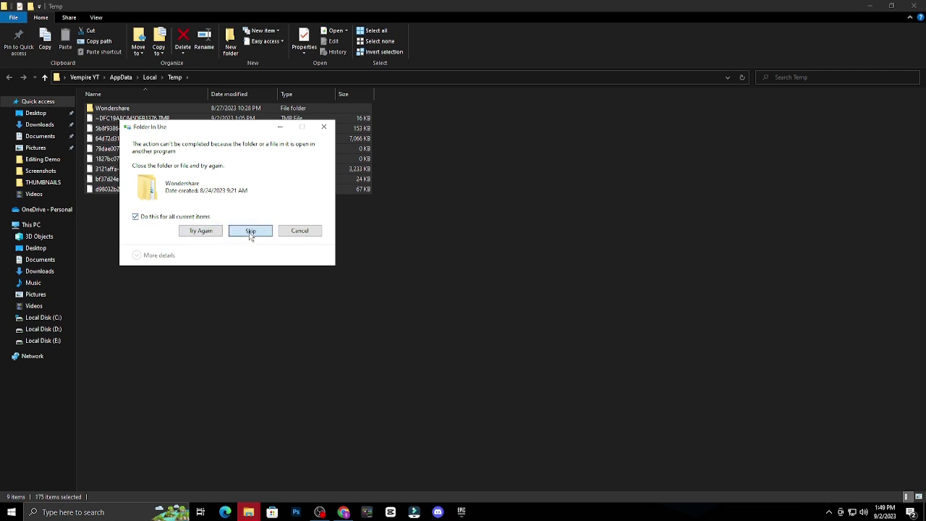
left_click(250, 232)
- Refresh the user's Temp folder and close its window
left_click_drag(222, 265, 203, 254)
right_click(205, 253)
left_click(230, 307)
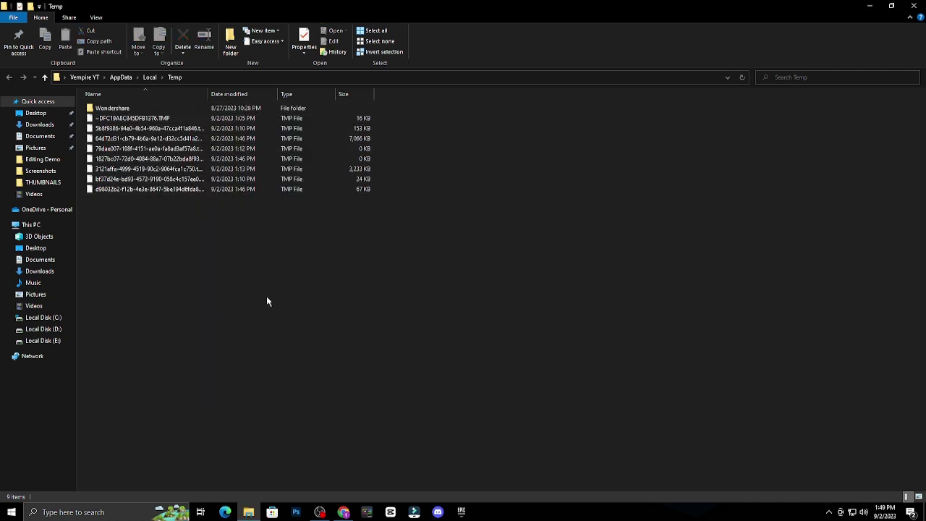
left_click(914, 5)
- Search Windows for Run and use it to open the Windows Temp folder with the command temp
left_click(84, 515)
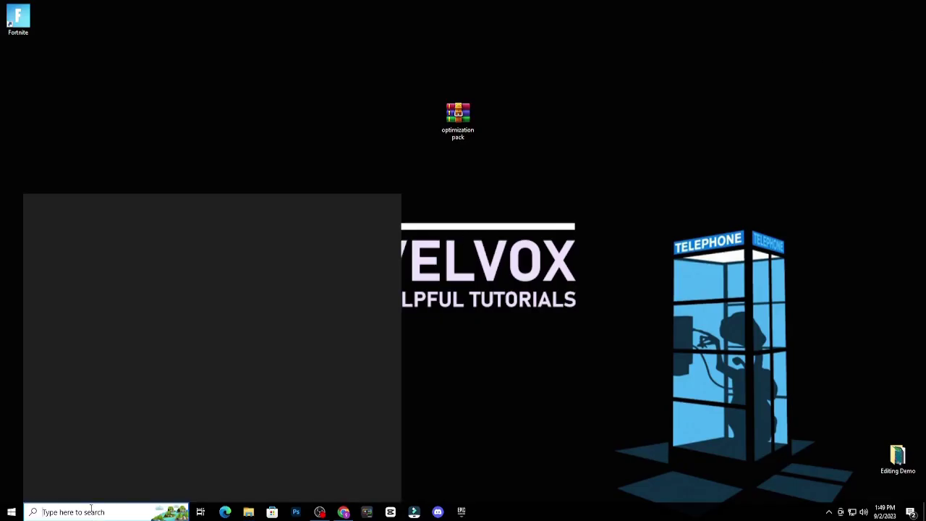
type("run")
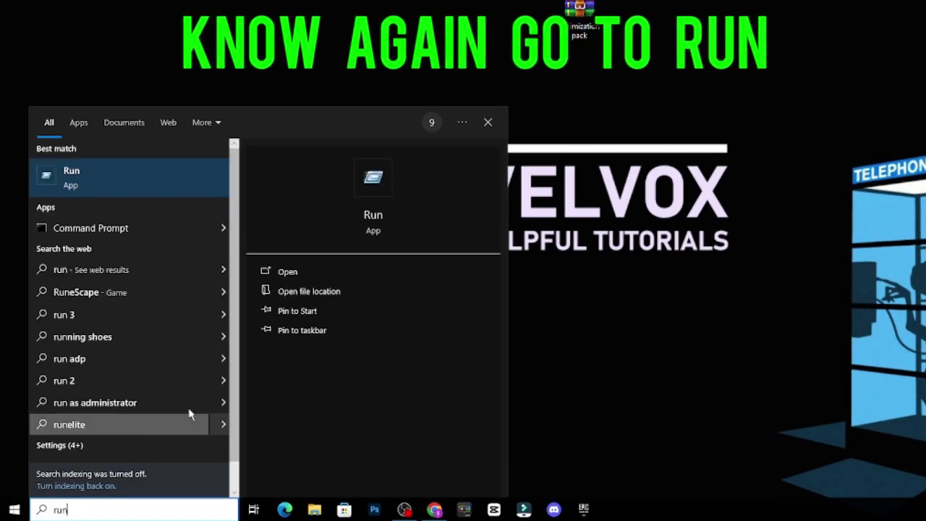
left_click(311, 267)
left_click_drag(159, 375, 606, 158)
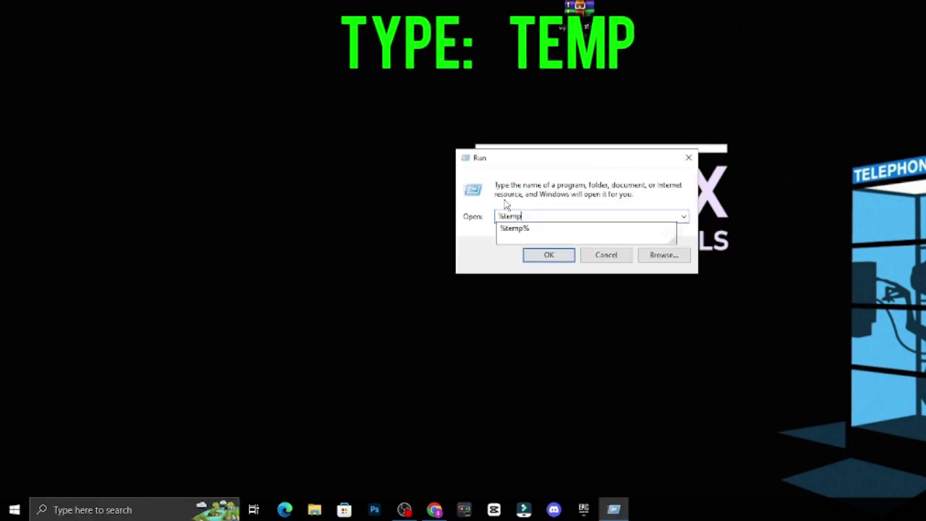
key("BackSpace")
key("BackSpace")
key("BackSpace")
key("BackSpace")
key("BackSpace")
type("temp")
key("Return")
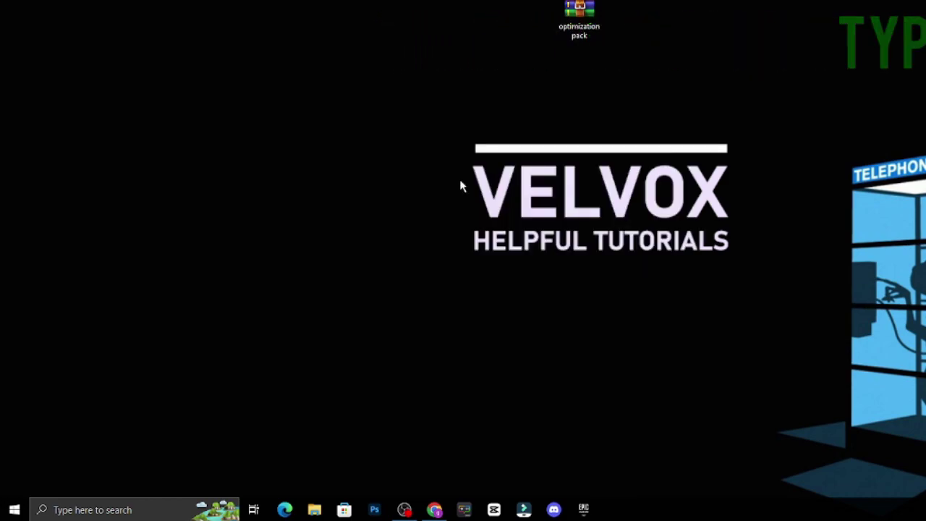
- Delete all items in the Windows Temp folder, skipping those in use, and close the folder
left_click_drag(243, 246, 236, 97)
right_click(128, 233)
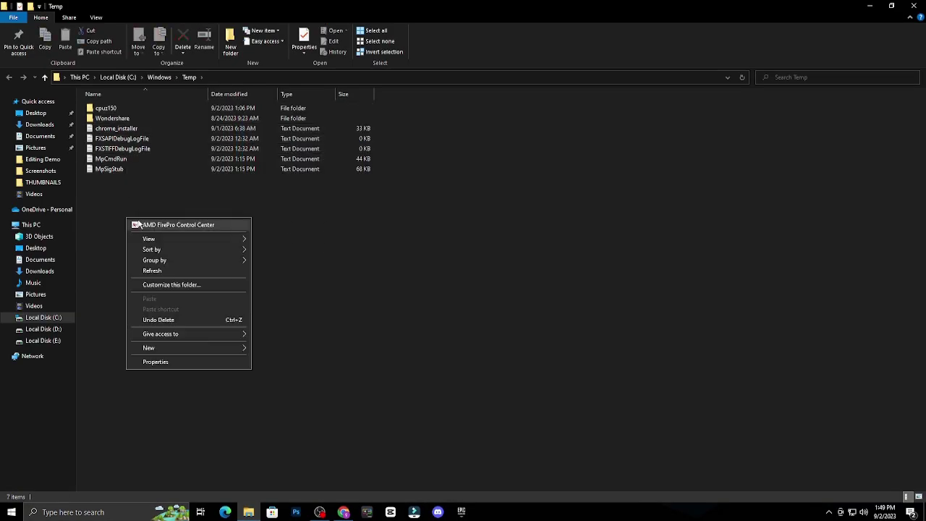
left_click(122, 196)
key("ctrl+a")
right_click(127, 128)
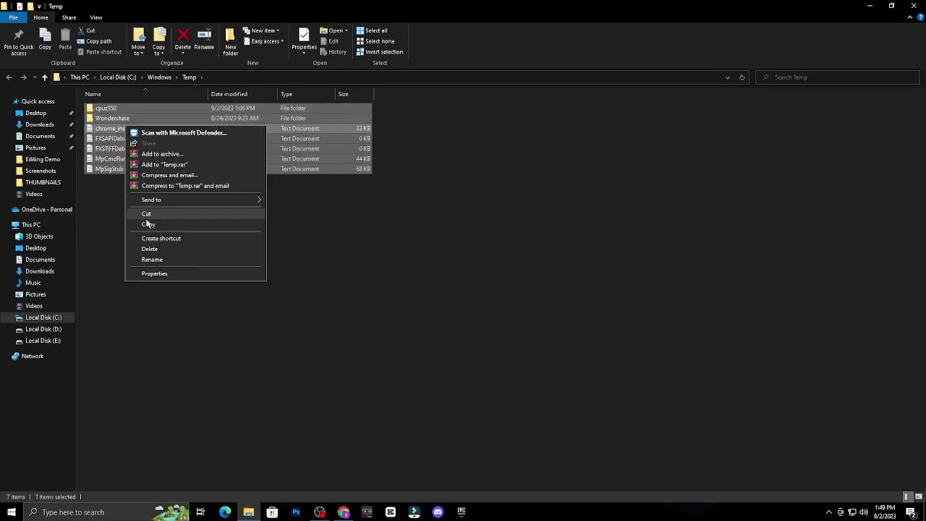
left_click(161, 249)
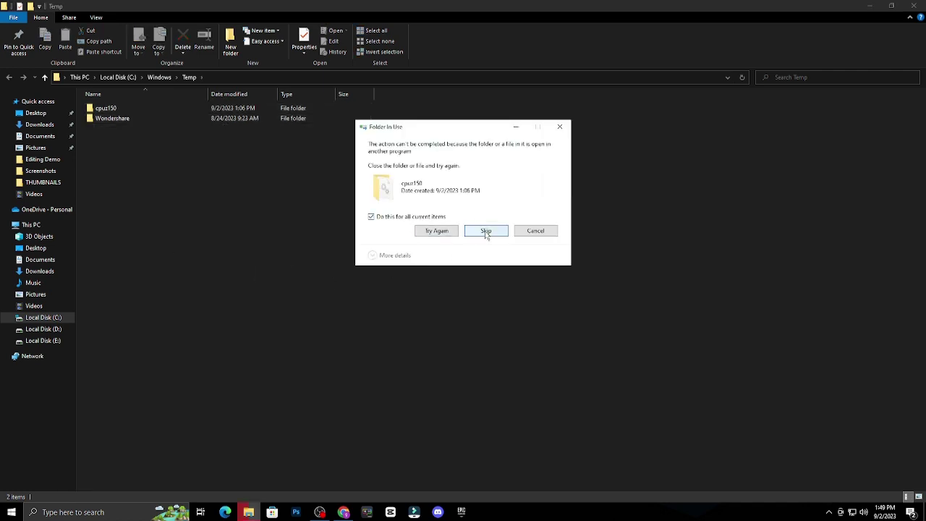
left_click(487, 232)
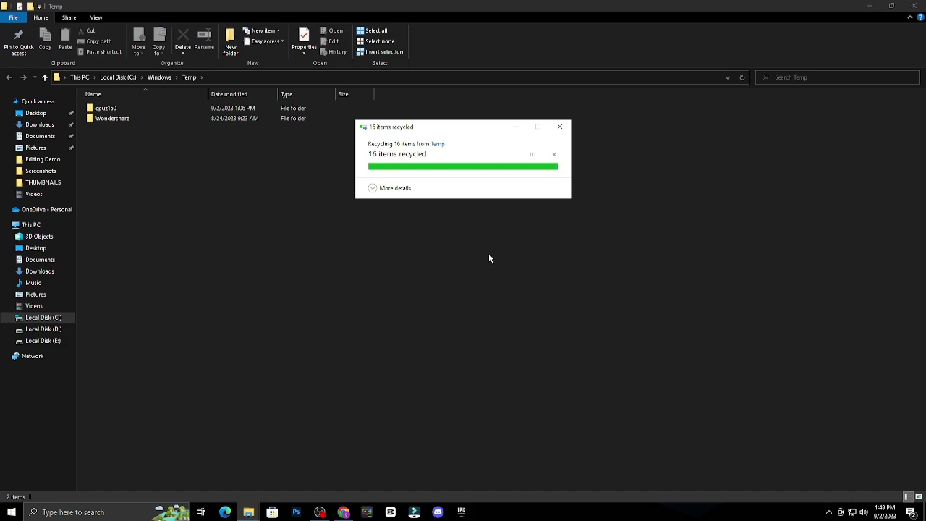
left_click(914, 5)
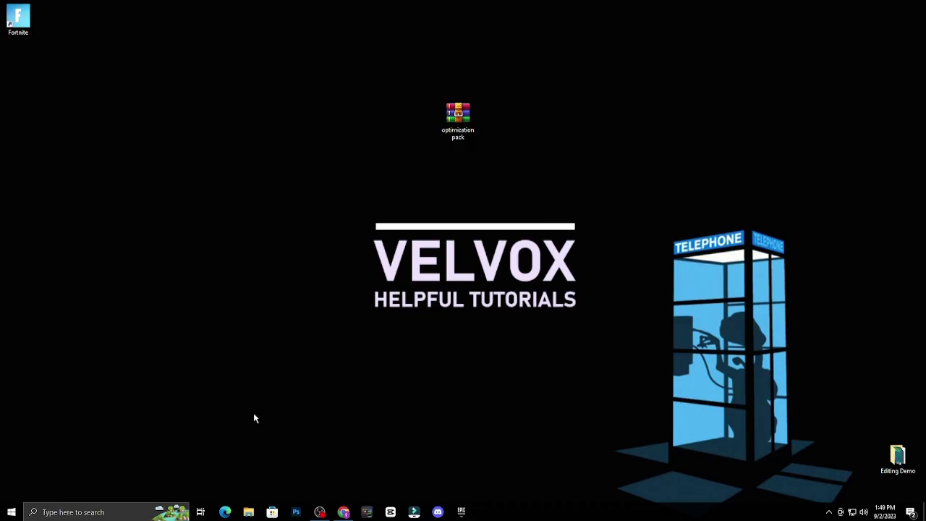
- Open the Windows prefetch folder by running prefetch from the Run dialog, and grant access to the folder
left_click(145, 517)
type("run")
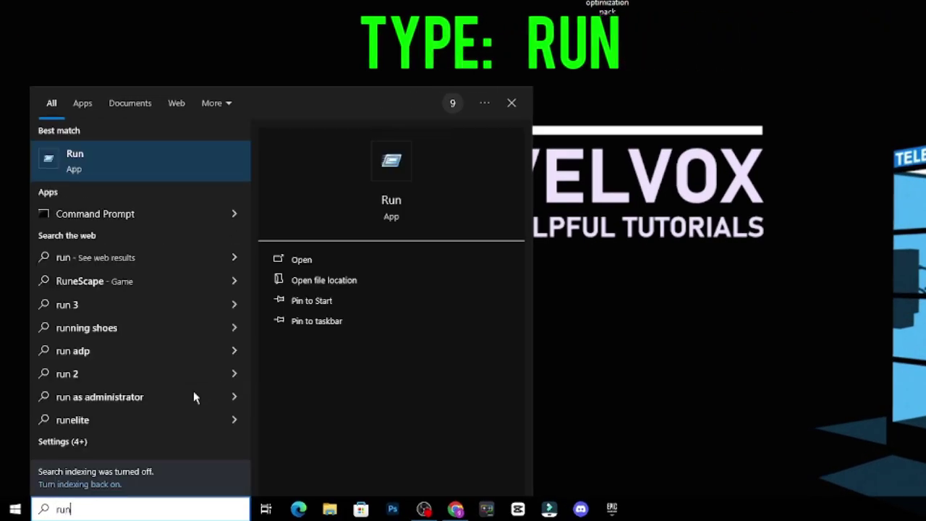
left_click(355, 260)
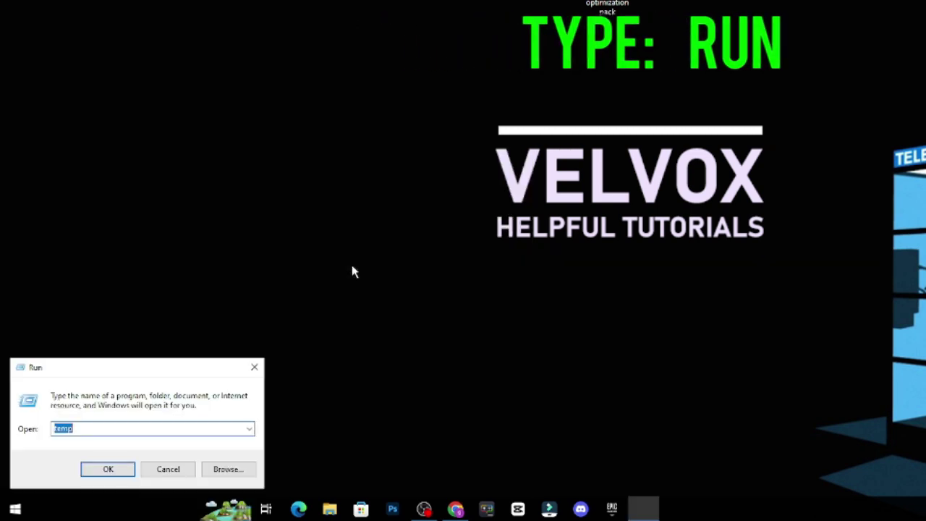
left_click_drag(689, 188, 684, 154)
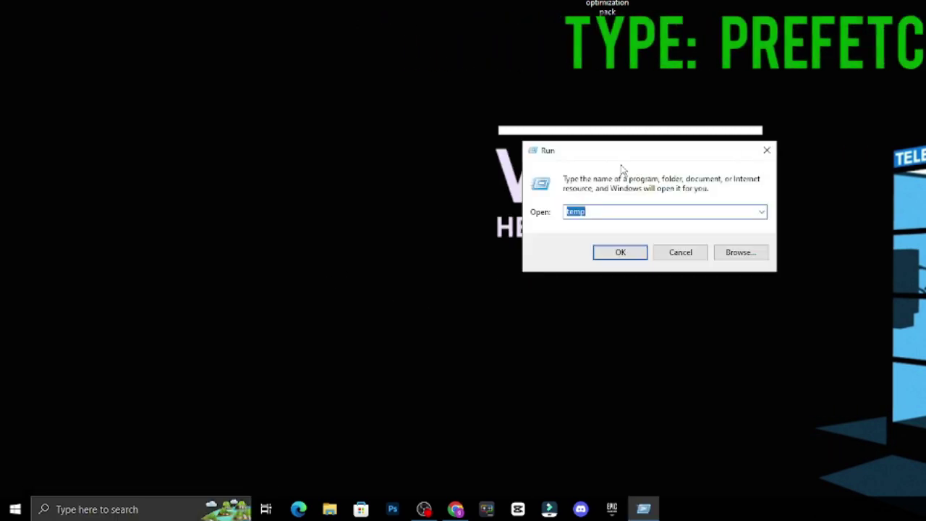
type("pref")
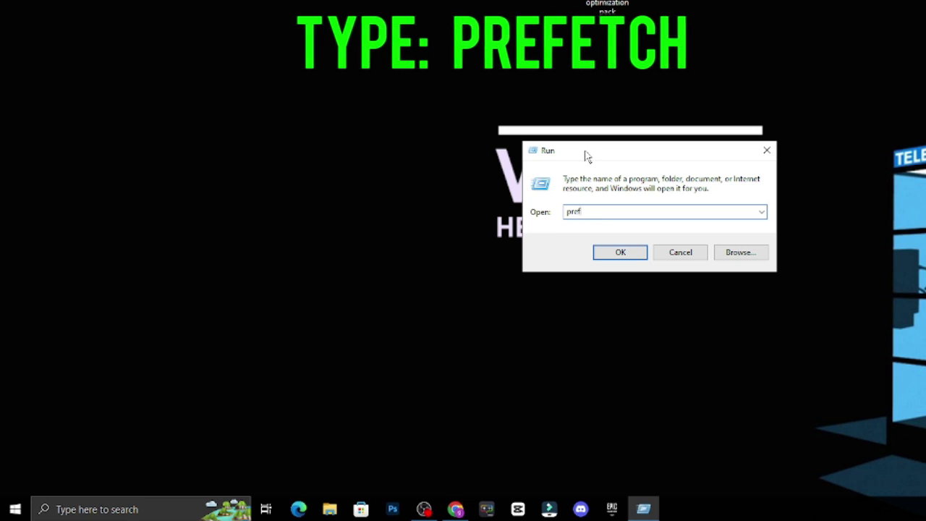
type("rtetch")
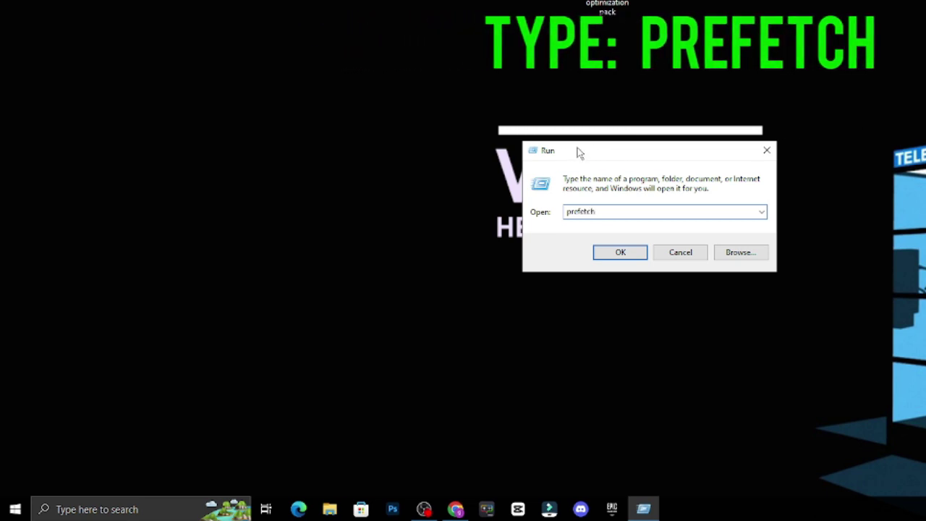
key("Return")
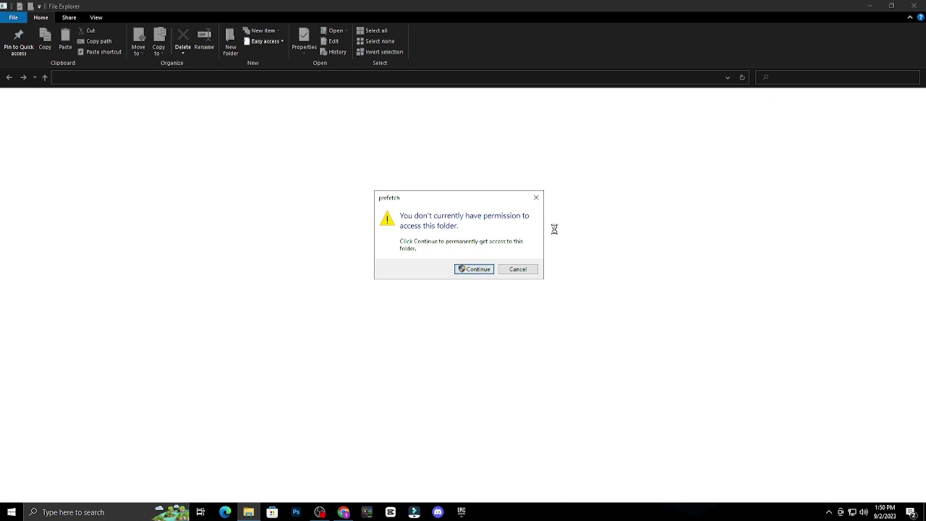
left_click(479, 269)
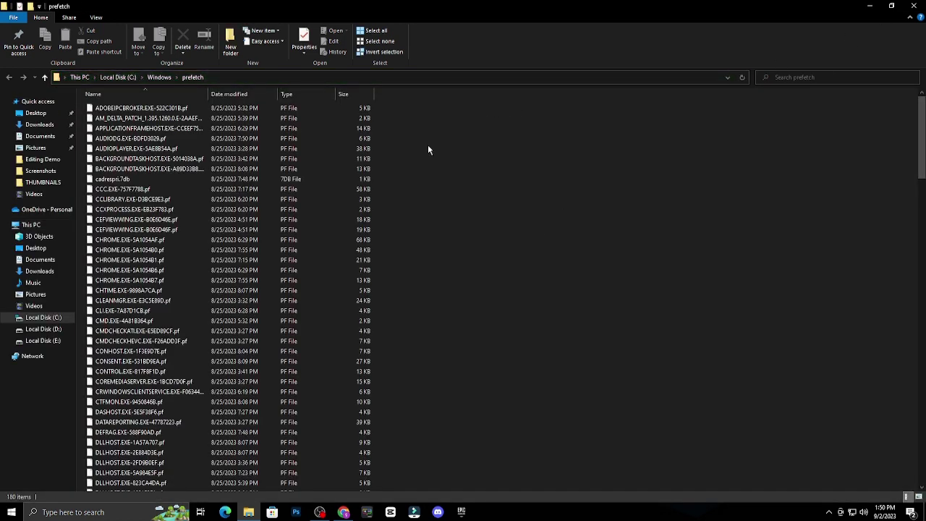
- Delete all files in the prefetch folder and close its window
left_click_drag(459, 105, 288, 515)
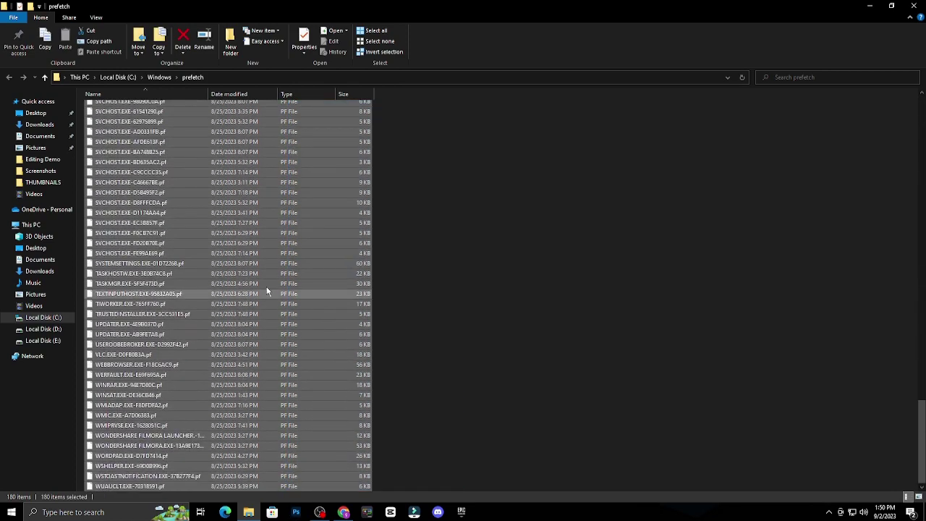
right_click(270, 212)
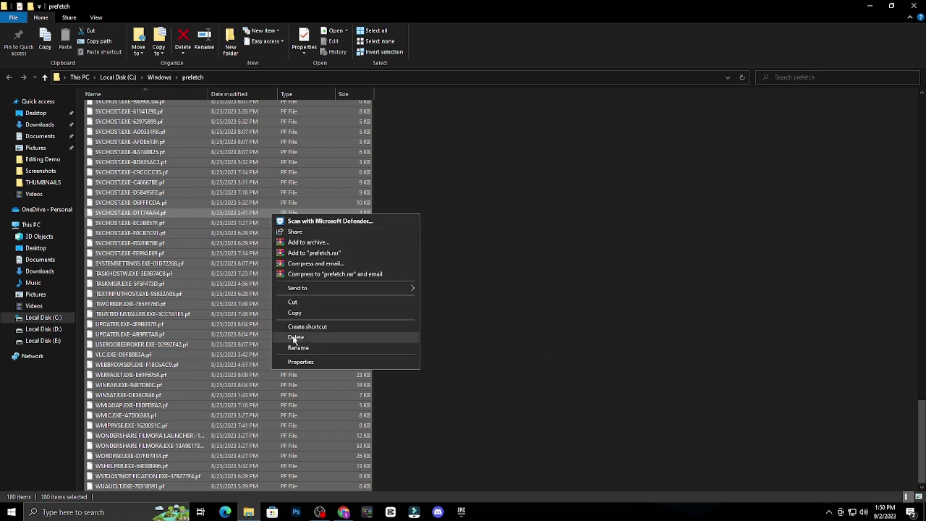
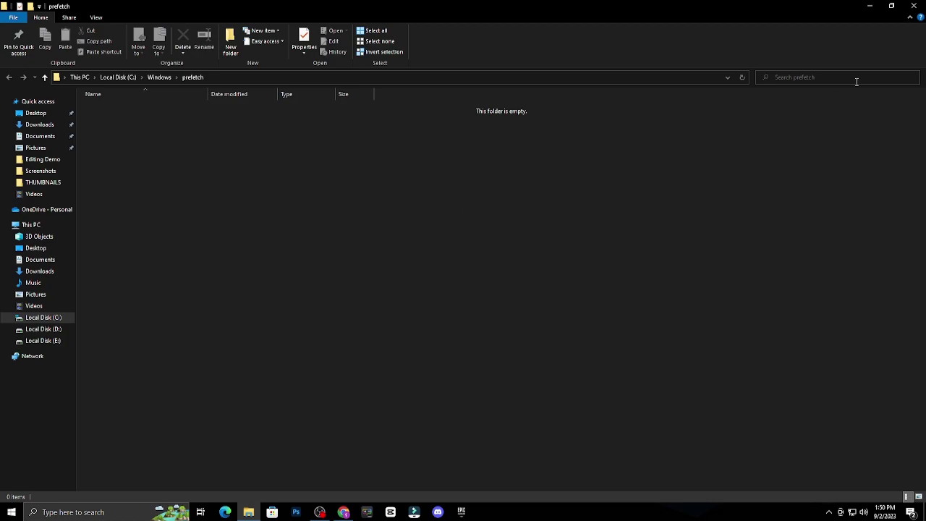
left_click(914, 5)
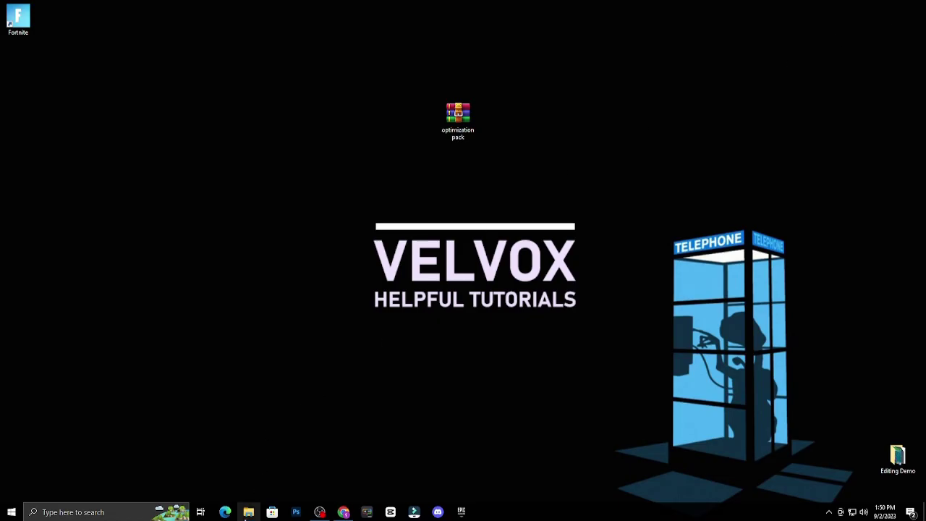
- Start Disk Cleanup from the properties of Local Disk (C:) in This PC
left_click(248, 512)
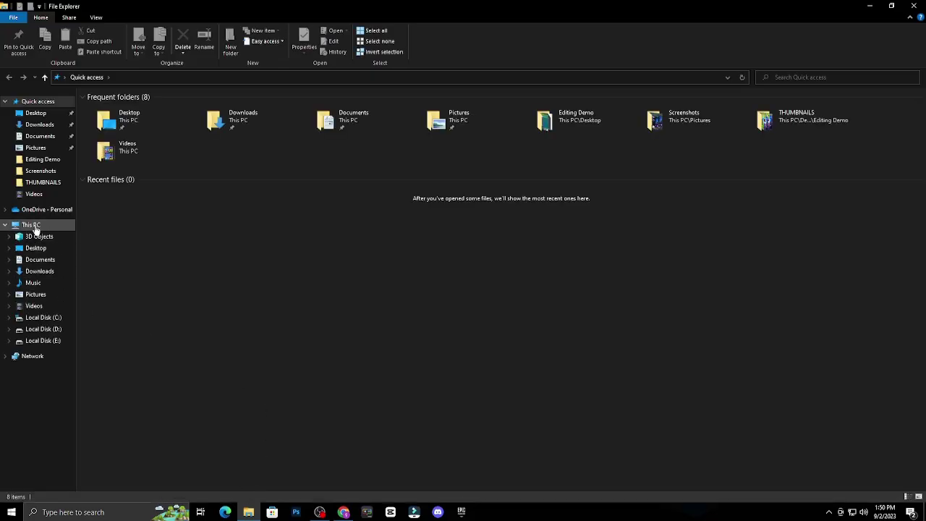
left_click(33, 226)
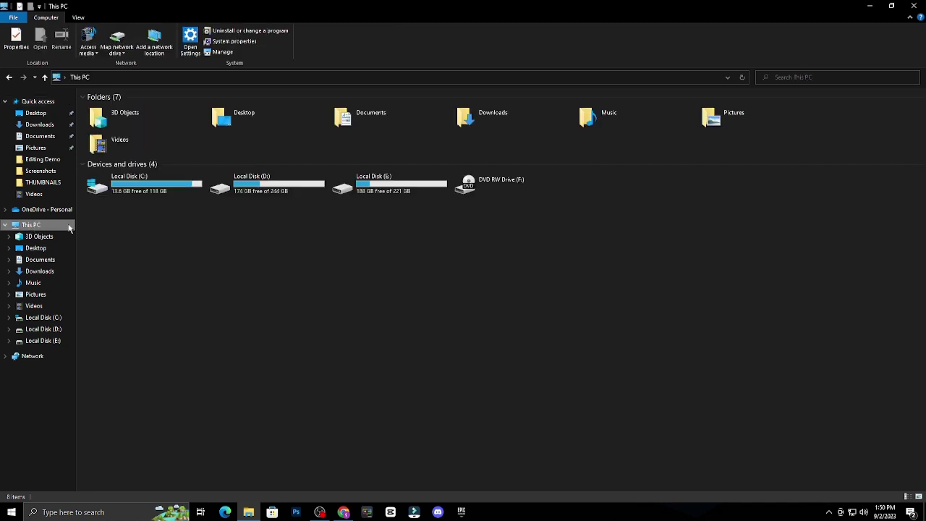
right_click(167, 194)
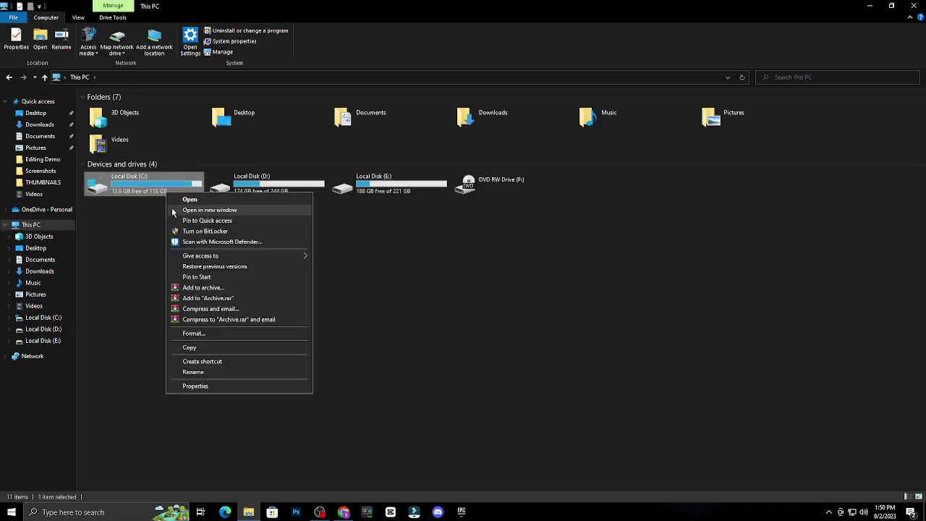
left_click(192, 387)
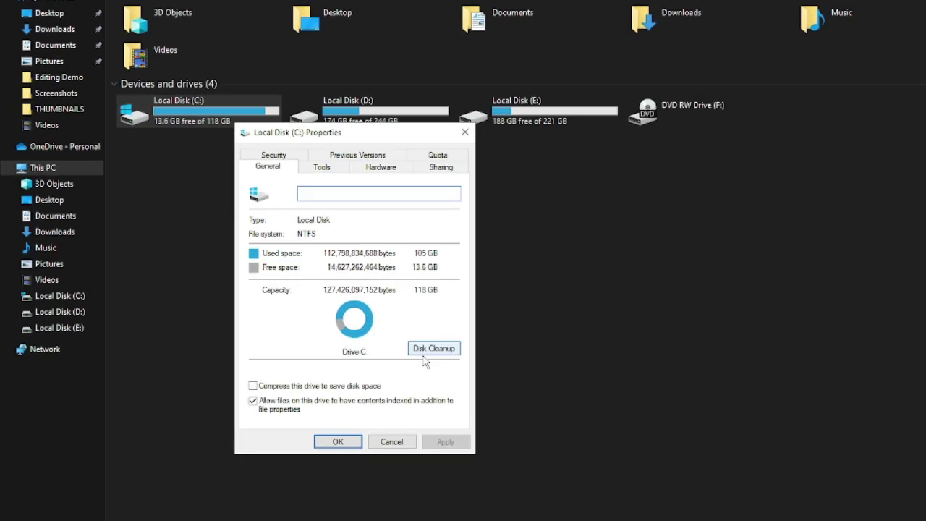
left_click(429, 350)
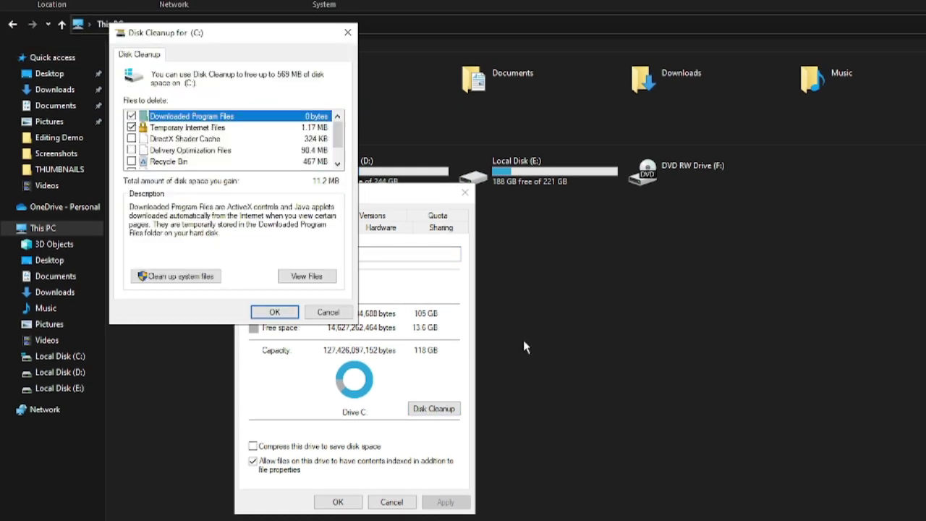
- Permanently delete the cleanup files on drive C, including Recycle Bin, Temporary files and Thumbnails, and close the drive properties
scroll(152, 163, "down", 1)
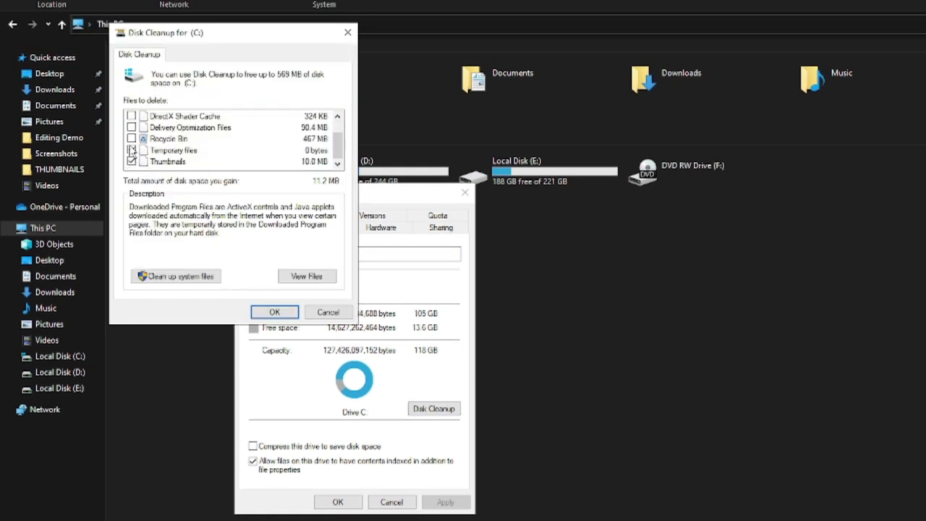
left_click(274, 312)
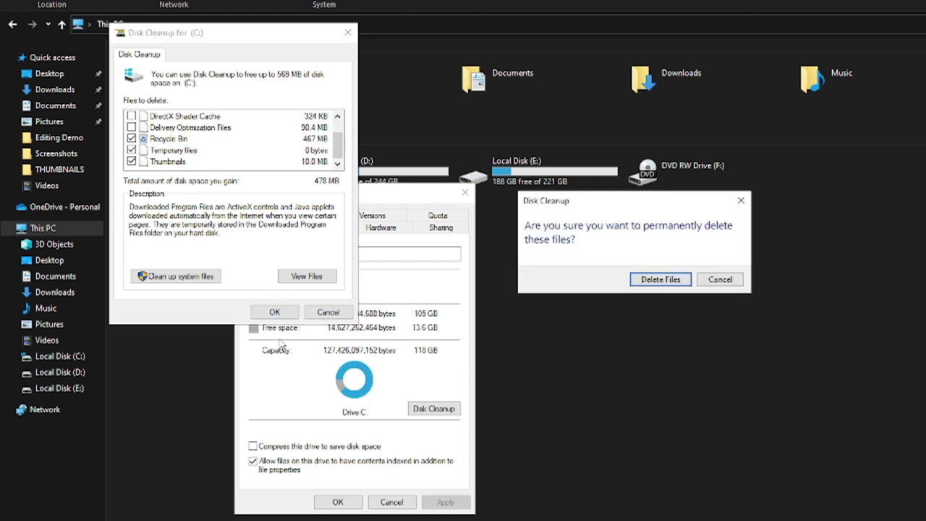
left_click(660, 279)
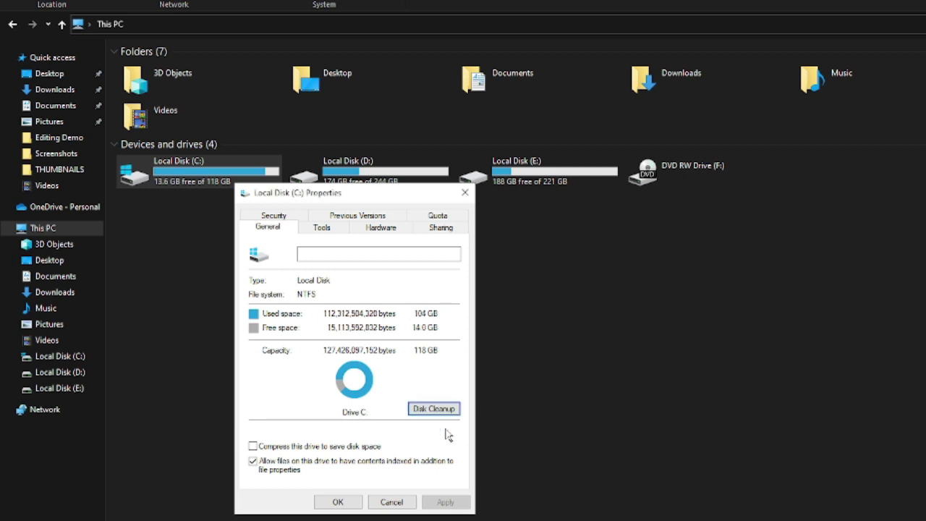
left_click(336, 502)
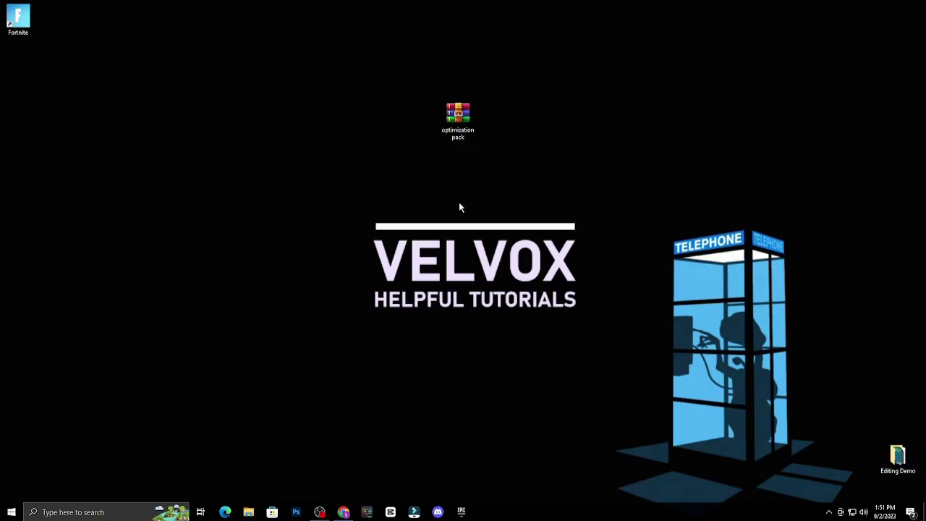
right_click(459, 203)
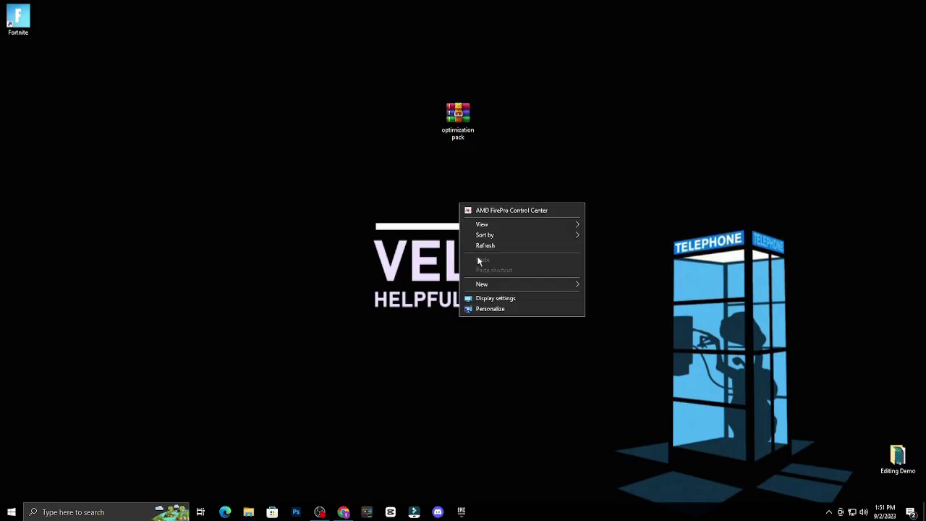
left_click(490, 246)
right_click(412, 200)
left_click(433, 244)
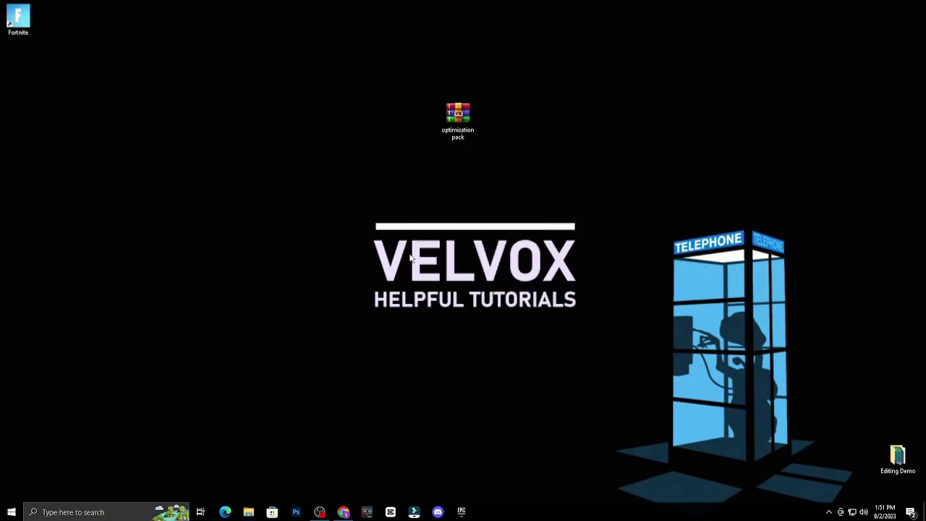
- Open System Configuration from the Windows search and bring up the advanced boot options for Windows 10
left_click(97, 509)
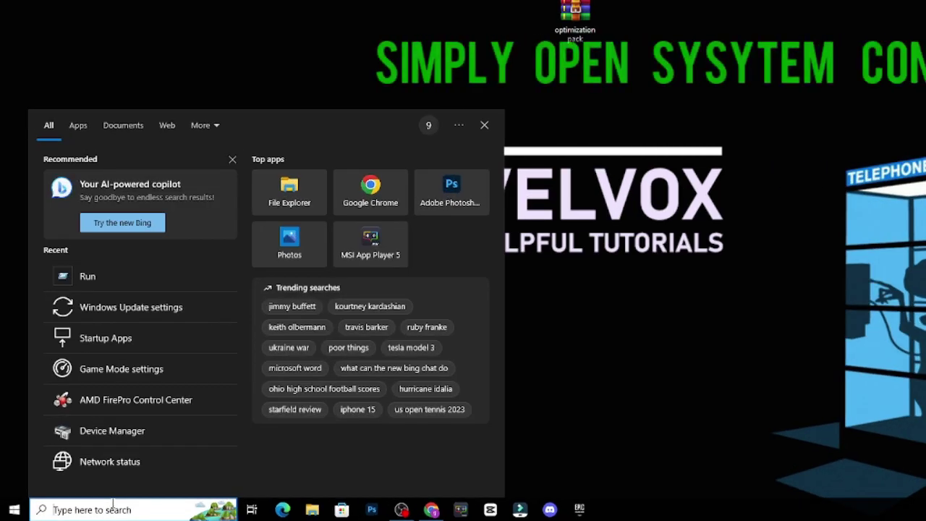
type("sys")
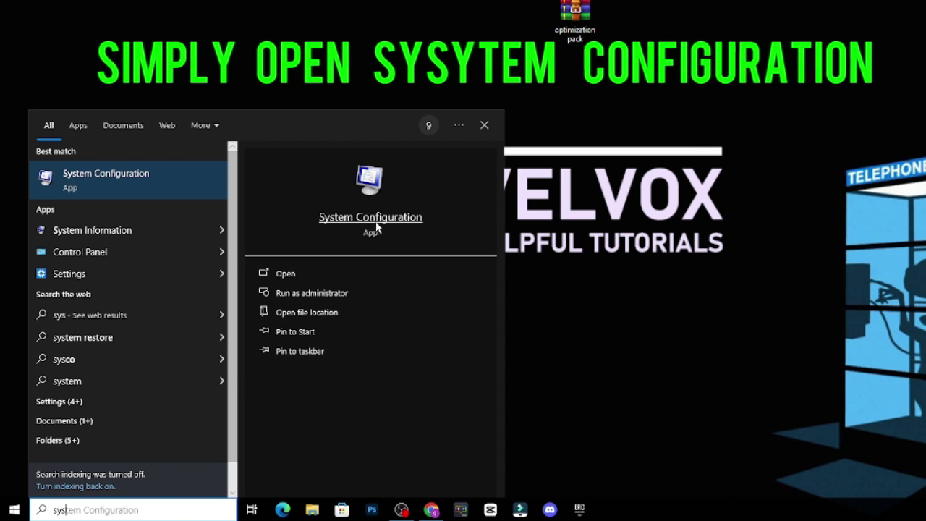
left_click(290, 276)
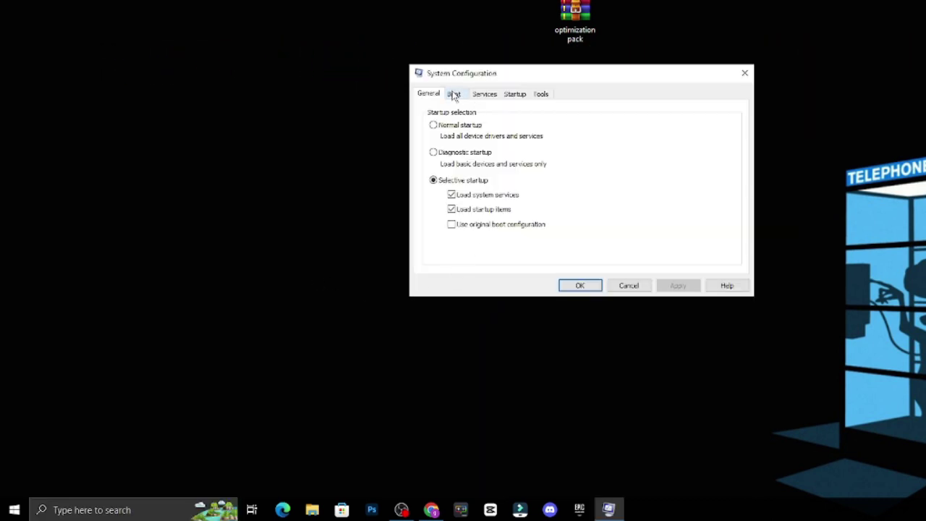
left_click(454, 94)
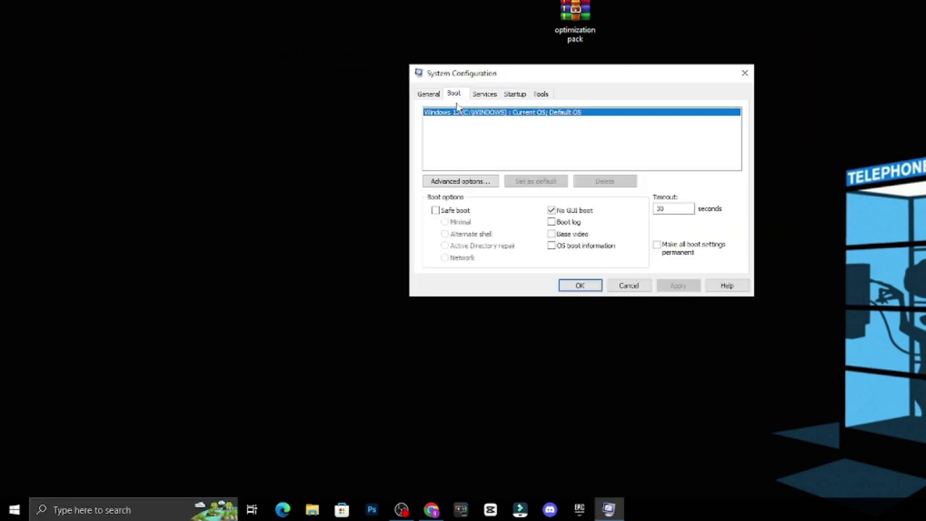
left_click(459, 182)
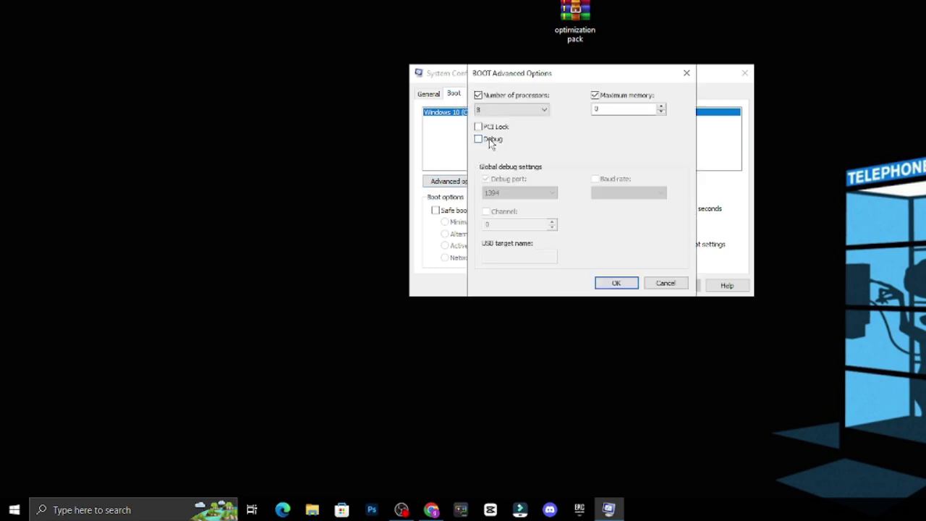
- Set the number of processors to 8, apply the boot settings, and leave System Configuration without restarting
left_click(510, 109)
left_click(500, 175)
left_click(521, 109)
left_click(612, 110)
left_click(615, 284)
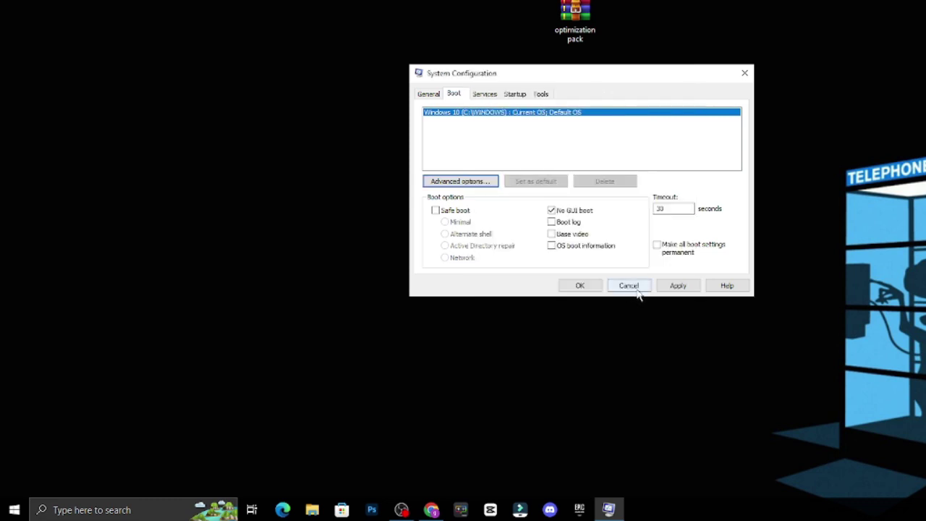
left_click(678, 286)
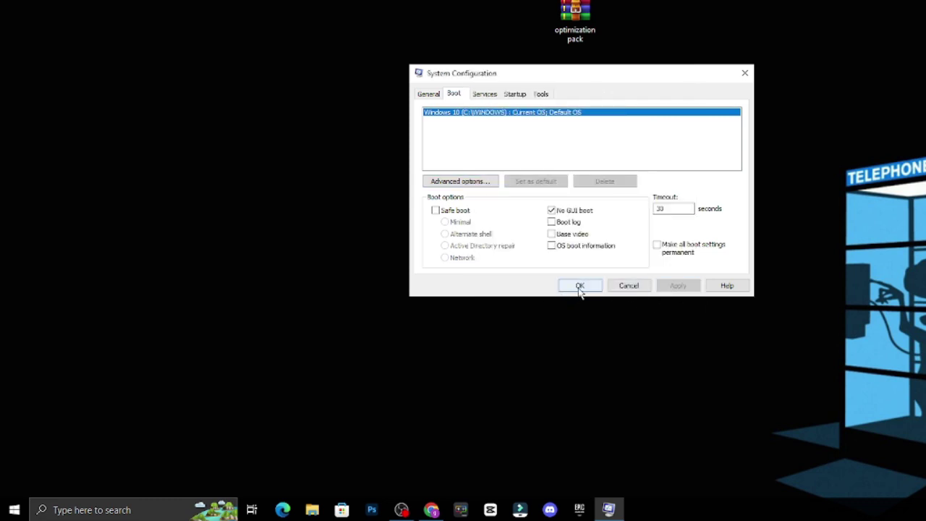
left_click(580, 286)
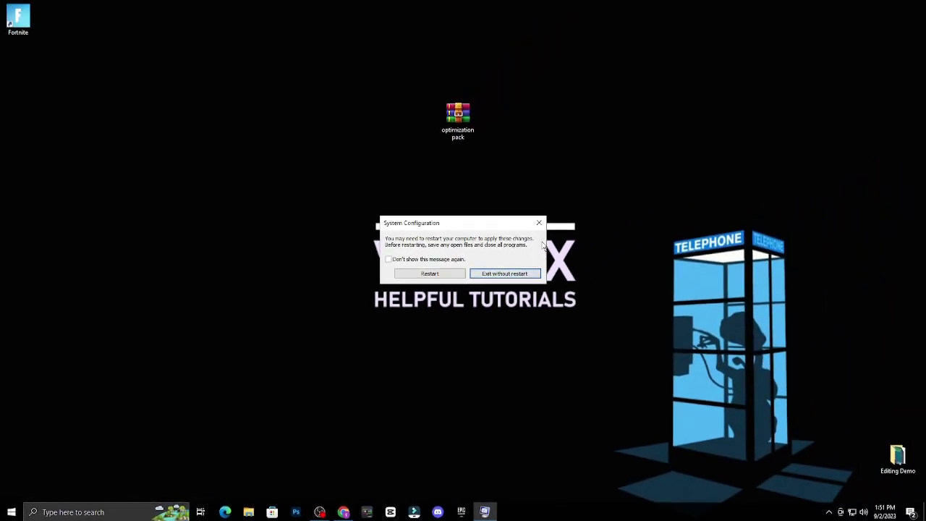
left_click(540, 224)
right_click(331, 240)
left_click(361, 276)
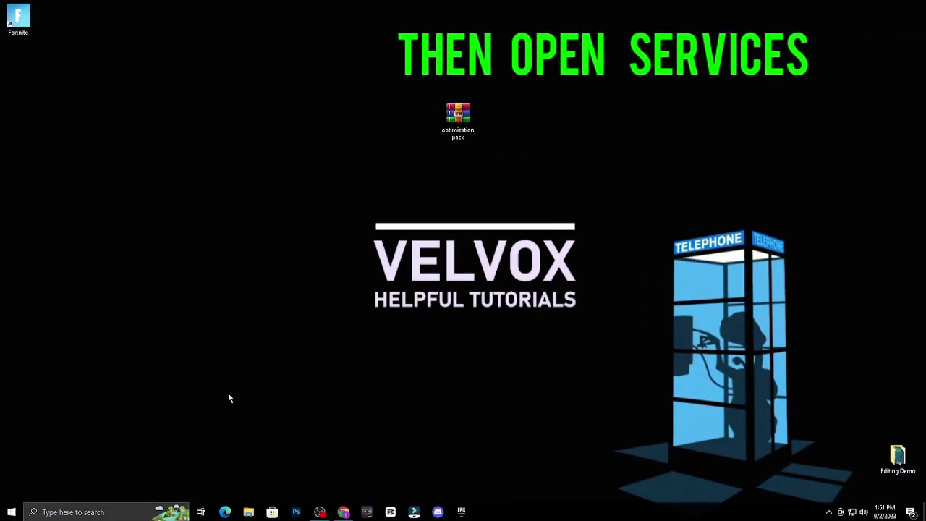
- Find the Services app by searching Windows for ser and open it
left_click(90, 511)
type("se")
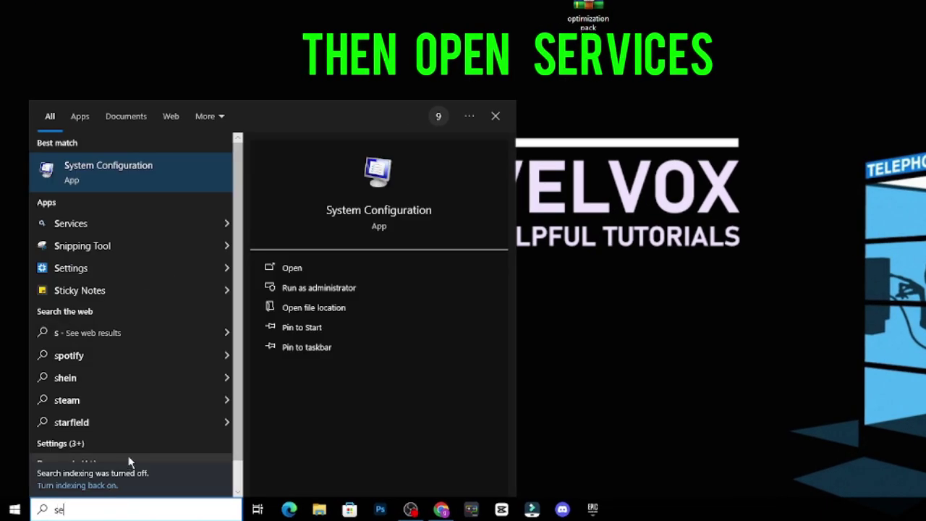
type("r")
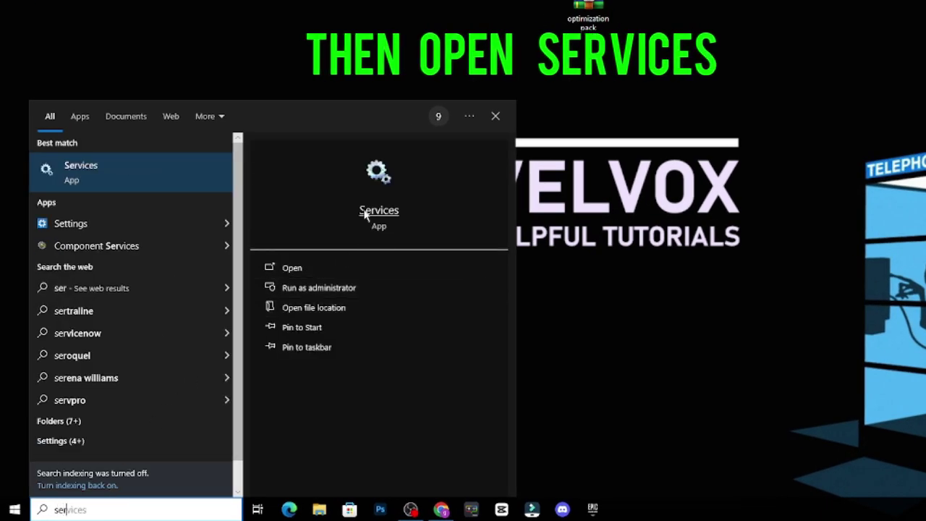
left_click(313, 270)
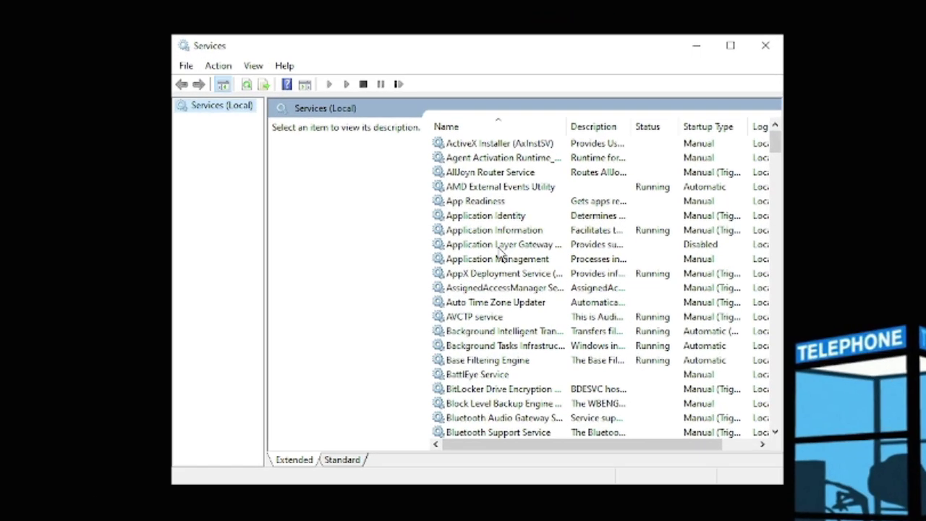
- Locate the SysMain service in the list of local services and open its properties
scroll(488, 182, "down", 20)
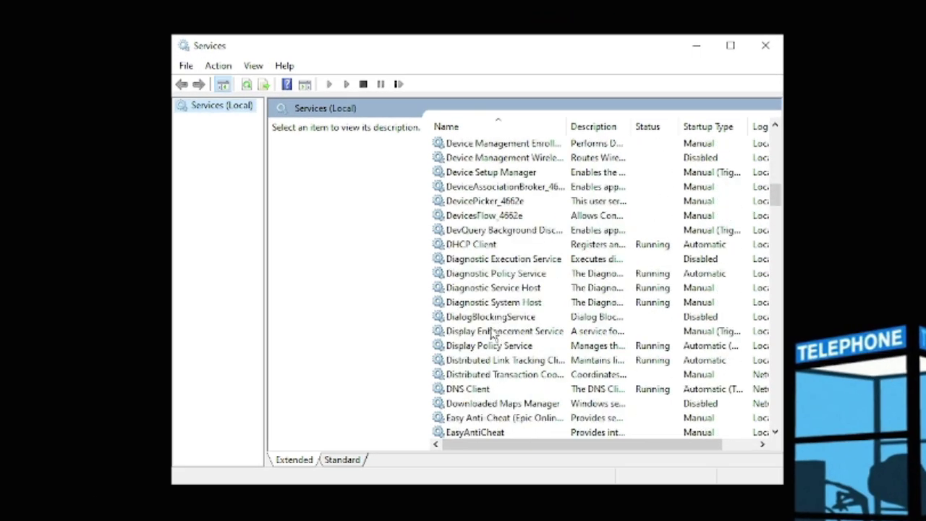
scroll(490, 348, "down", 20)
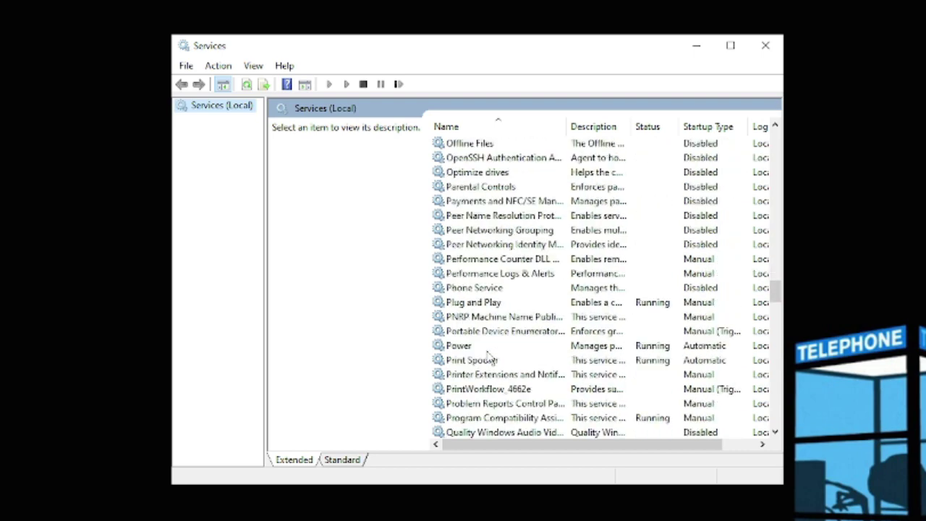
scroll(491, 358, "down", 3)
scroll(490, 358, "down", 3)
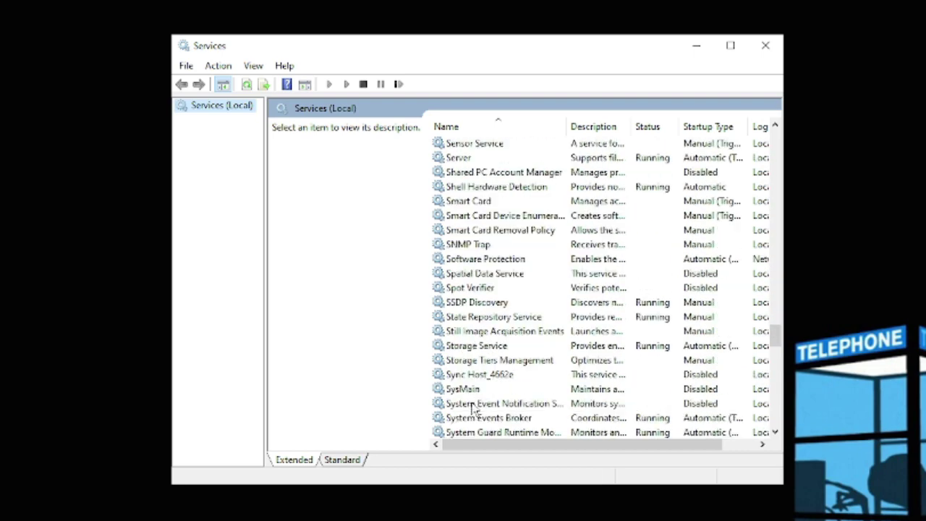
left_click(463, 391)
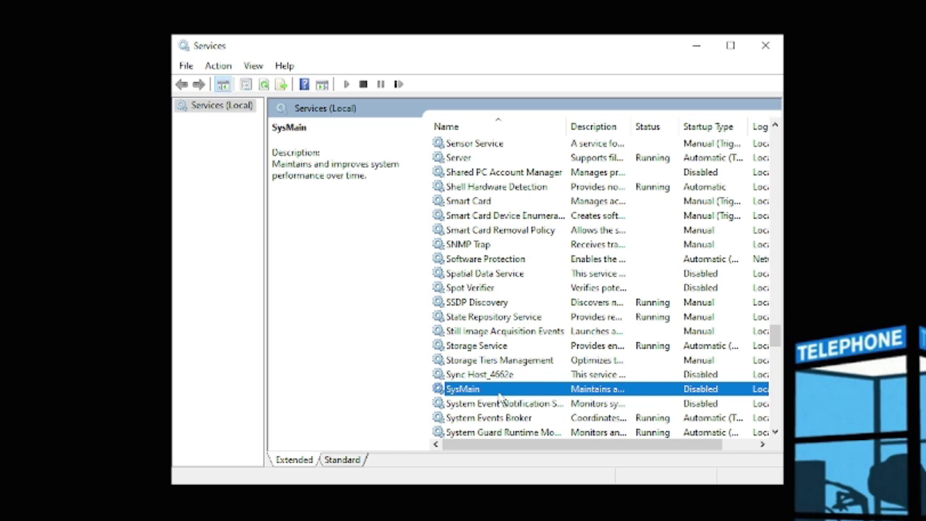
right_click(499, 395)
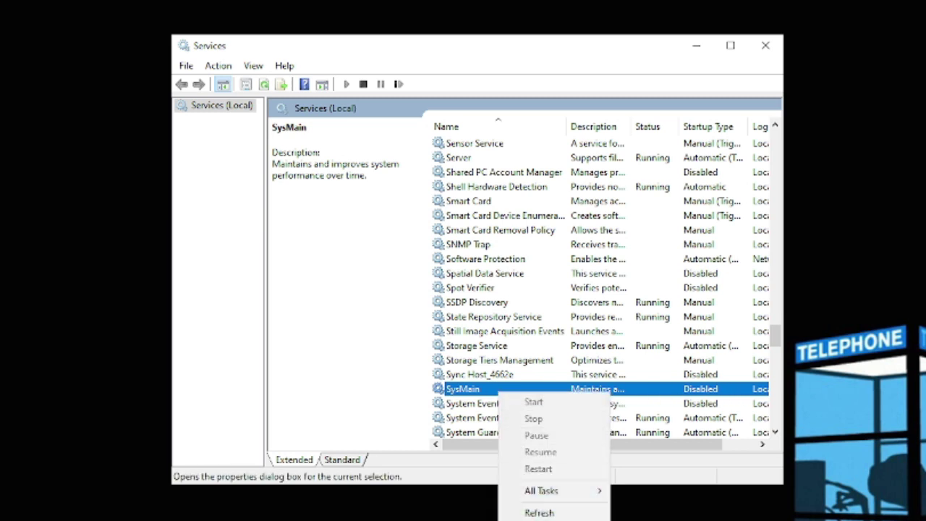
left_click(539, 519)
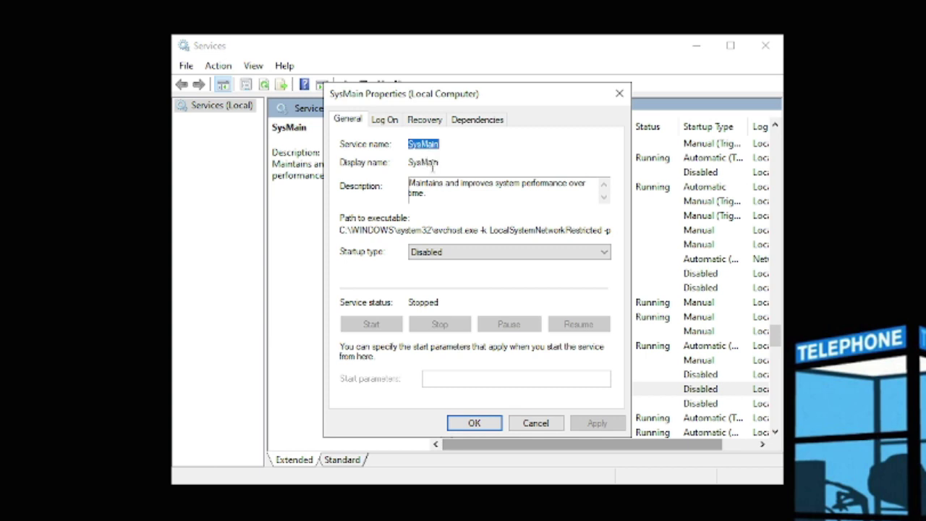
- Set the SysMain startup type to Disabled, apply the change, and close the Services window
left_click(449, 257)
left_click(441, 267)
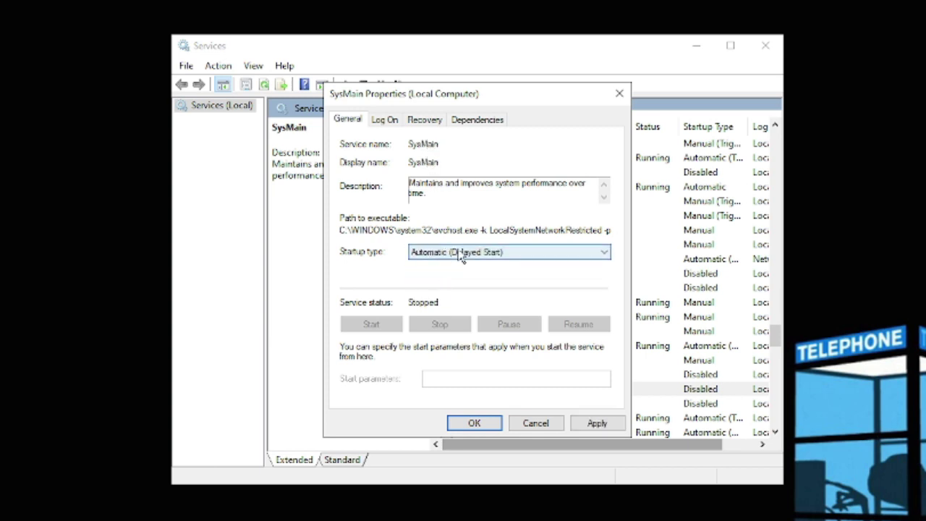
left_click(456, 254)
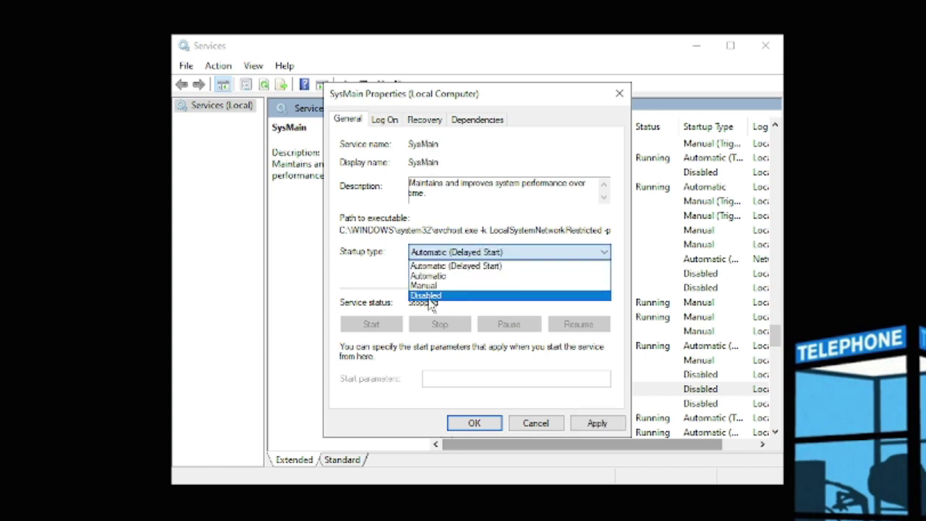
left_click(433, 297)
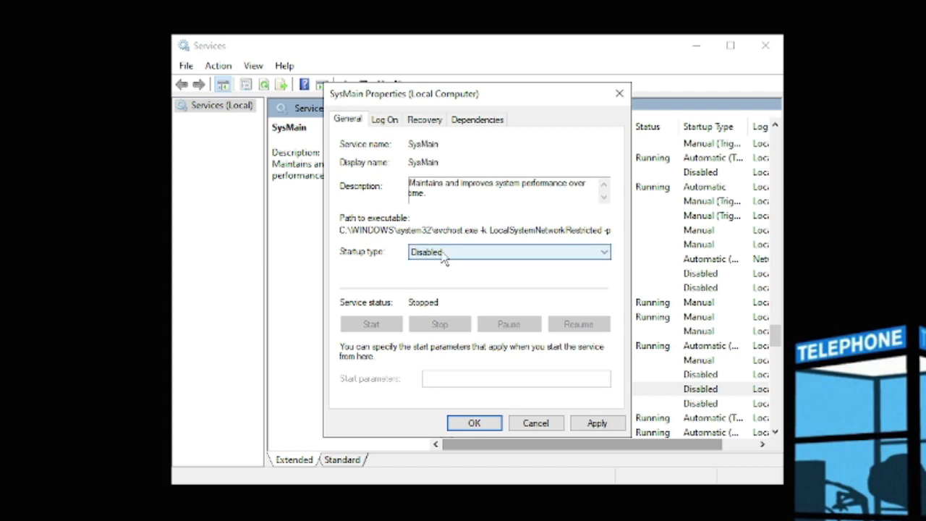
left_click(596, 425)
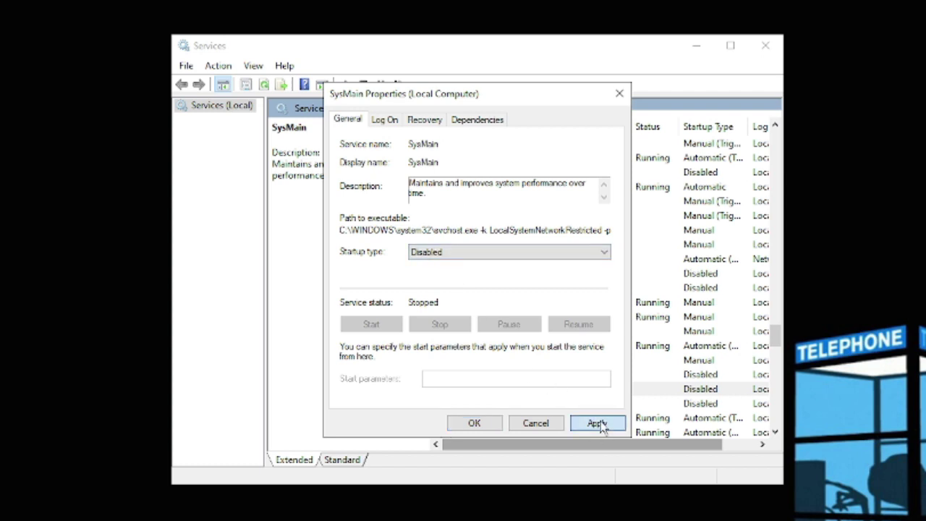
left_click(474, 424)
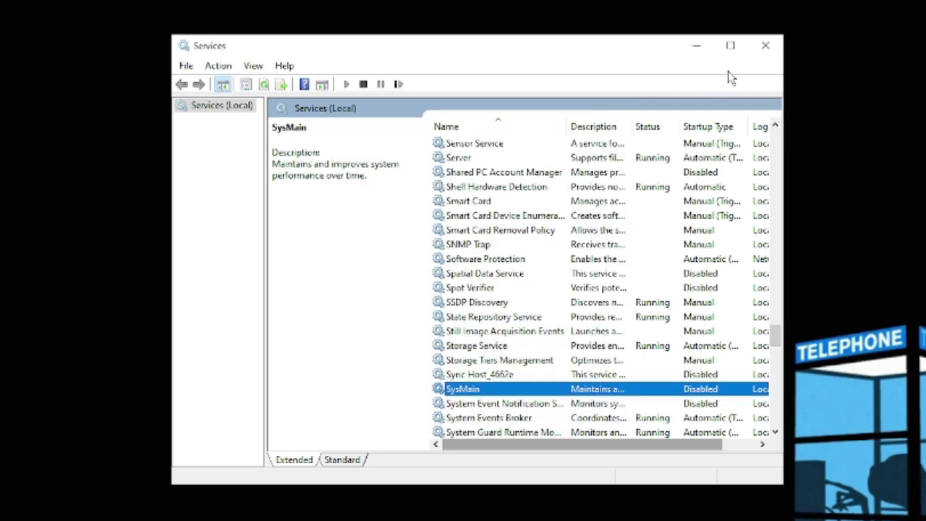
left_click(765, 45)
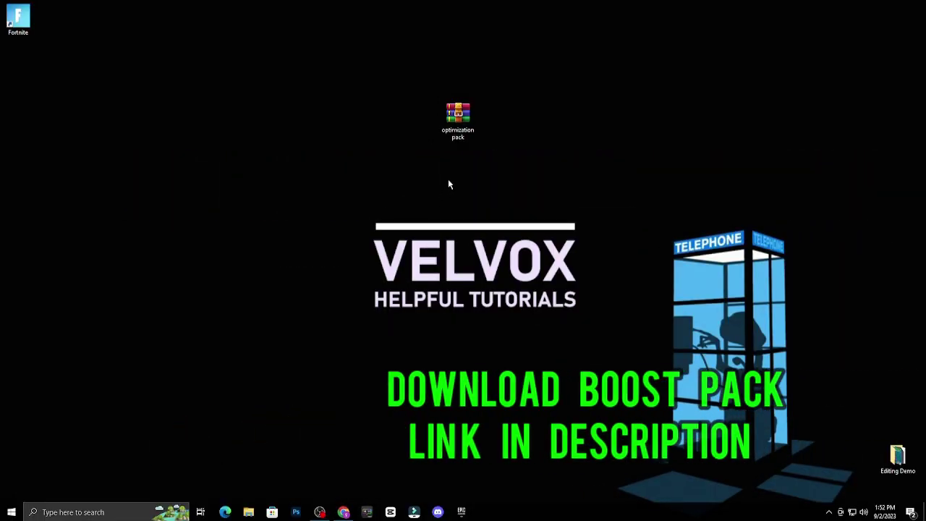
- Extract the optimization pack archive directly onto the desktop and move the extracted files together beside the archive
right_click(462, 125)
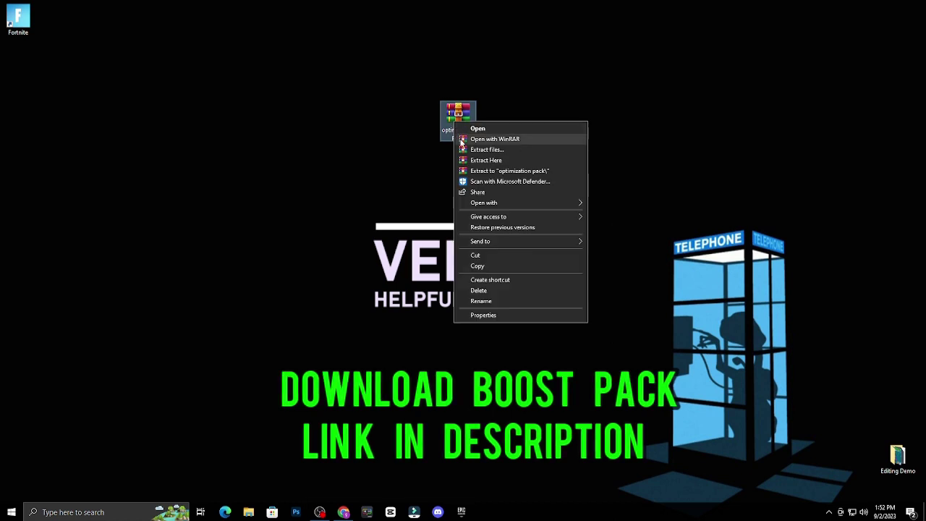
left_click(498, 160)
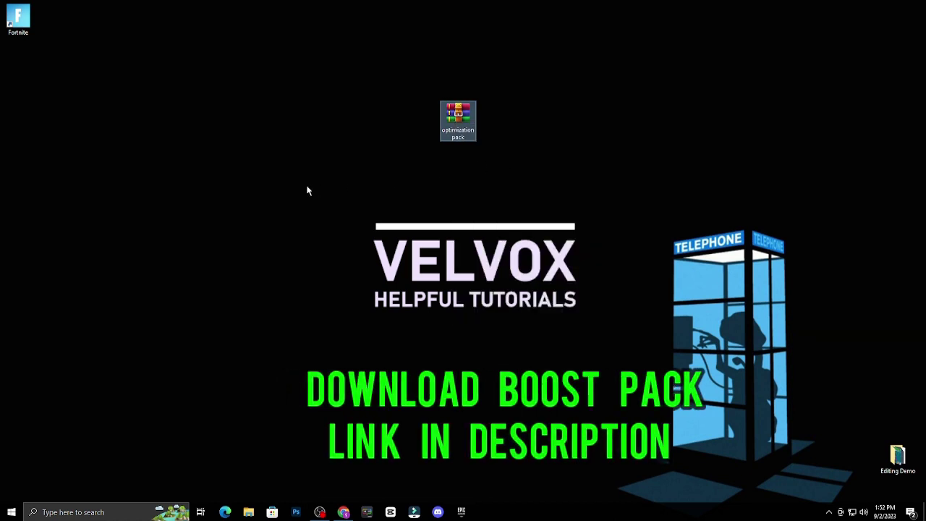
left_click_drag(91, 51, 7, 278)
left_click_drag(32, 210, 155, 198)
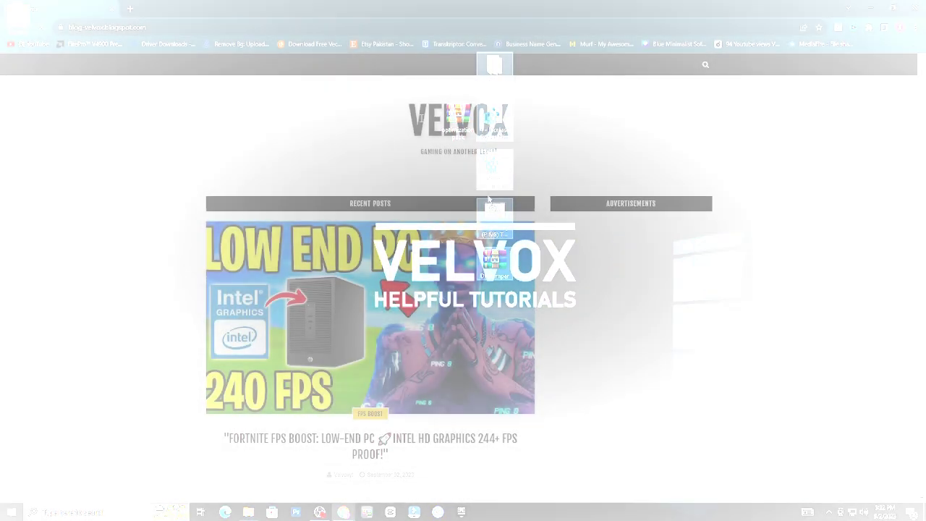
- Switch to Chrome, open the low-end PC Fortnite FPS Boost post on the Velvox blog, and look through it
scroll(250, 271, "down", 2)
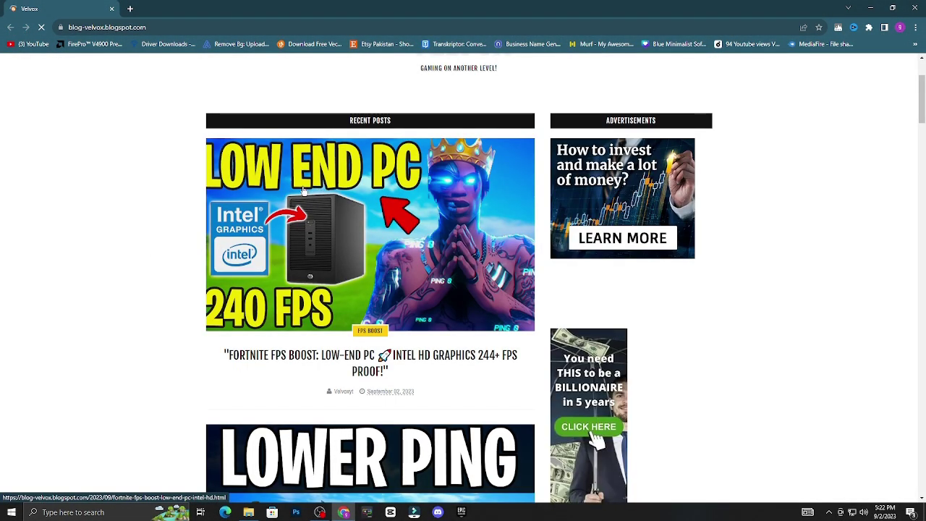
left_click(366, 268)
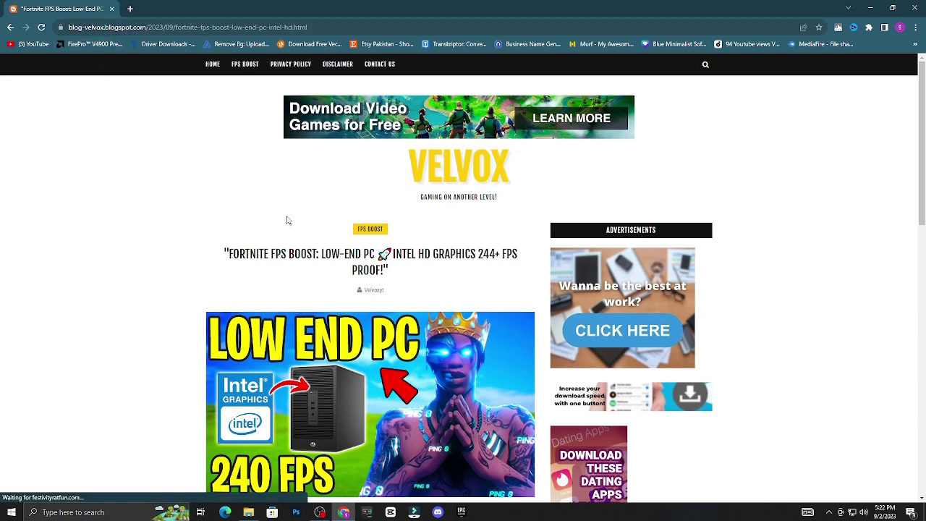
scroll(393, 248, "down", 4)
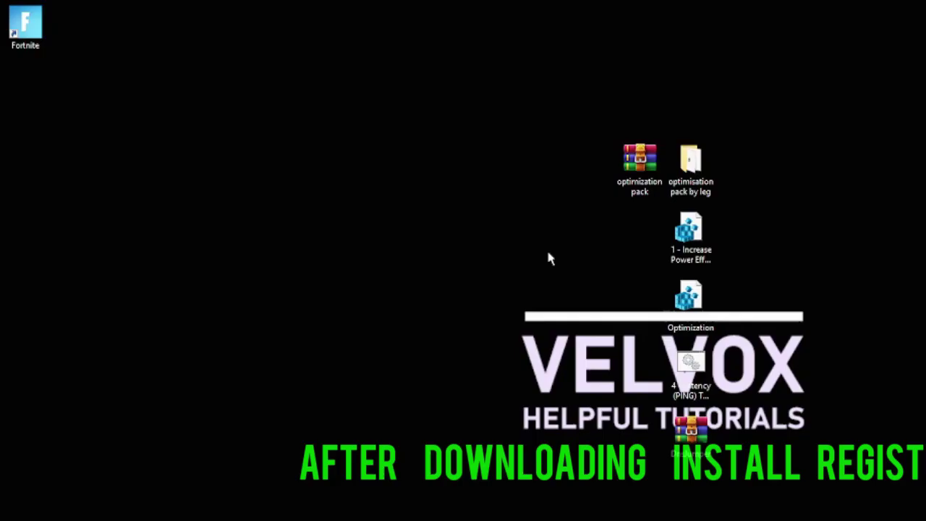
- Look up the Merge command for the Increase Power Efficiency and PC Optimization registry files on the desktop without running it
right_click(693, 233)
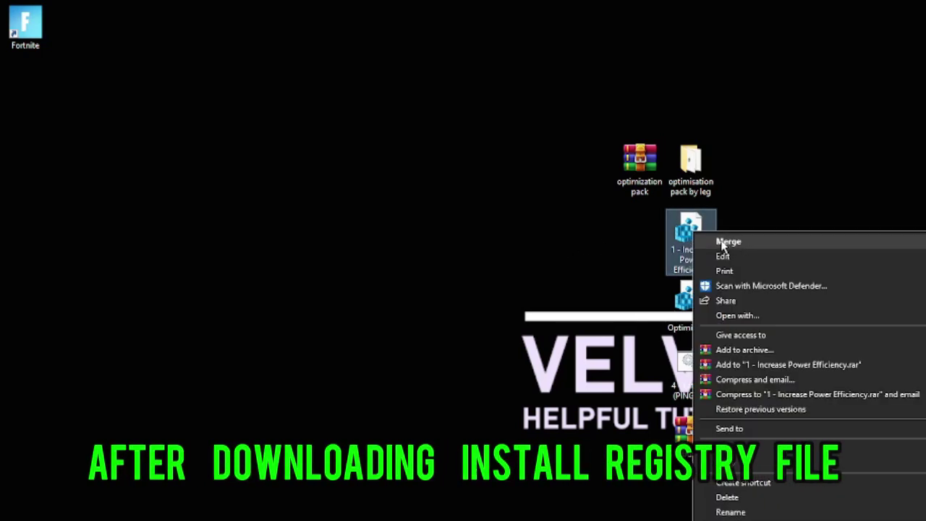
left_click(693, 298)
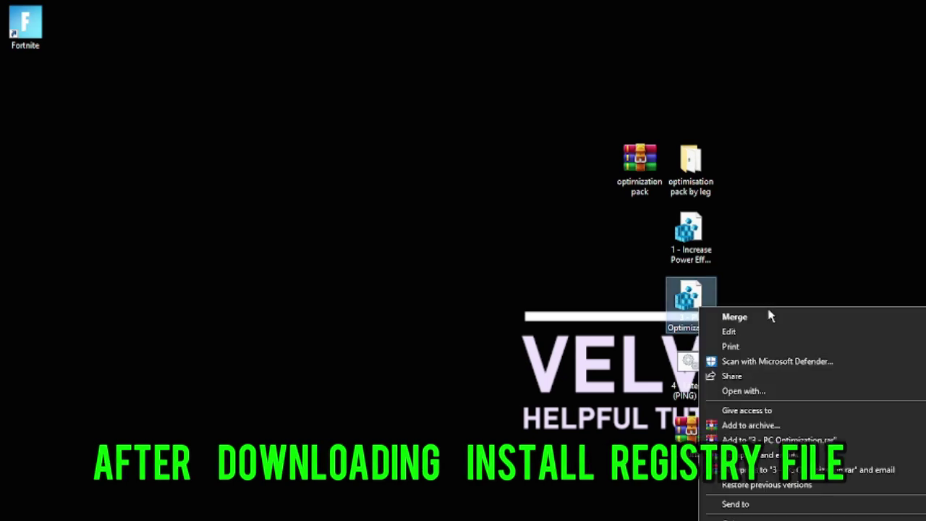
right_click(699, 308)
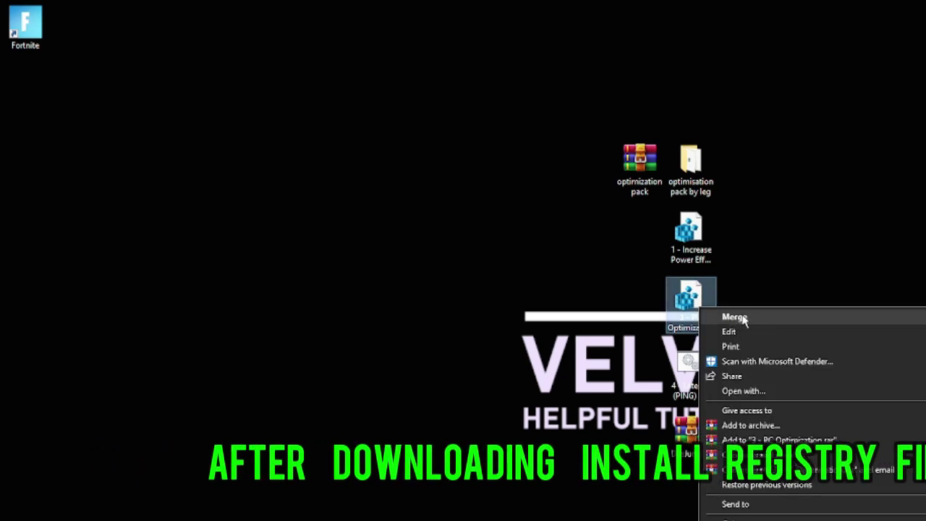
left_click(616, 327)
- Run the 4 - Latency (PING) Tweaks script to its end and move the DnsJumper archive away from the column of extracted files
left_click(691, 362)
right_click(702, 365)
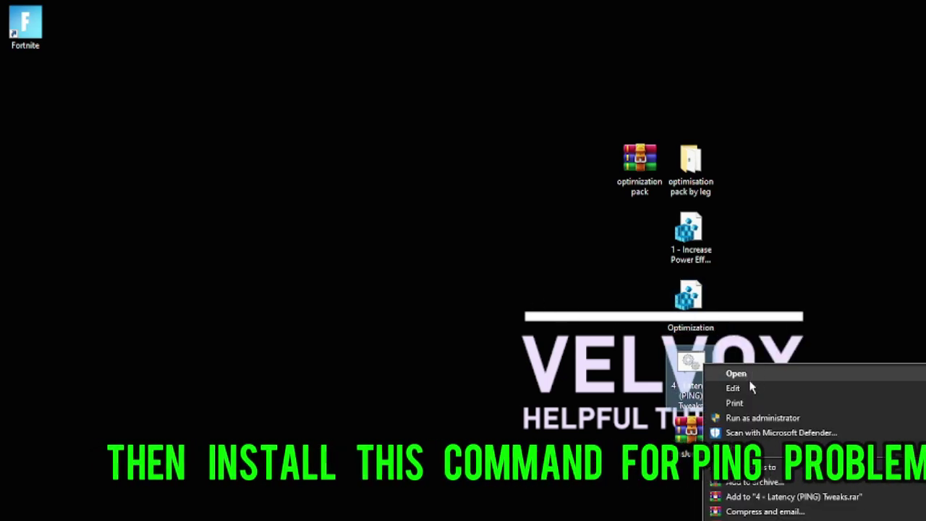
left_click(736, 374)
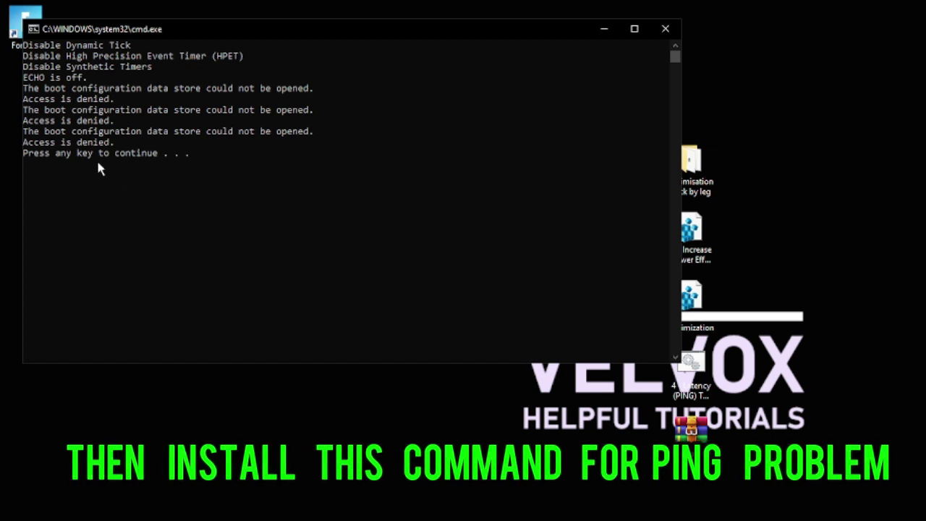
key("space")
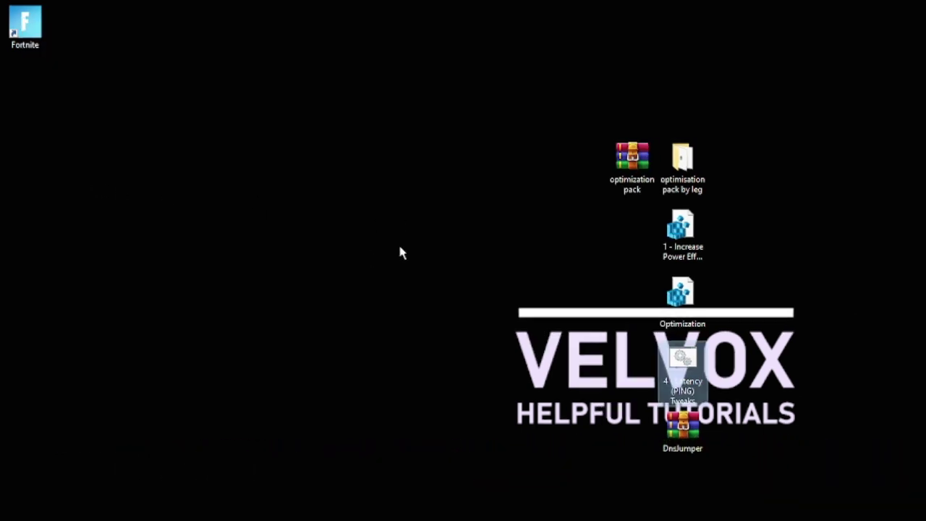
left_click_drag(690, 434, 567, 231)
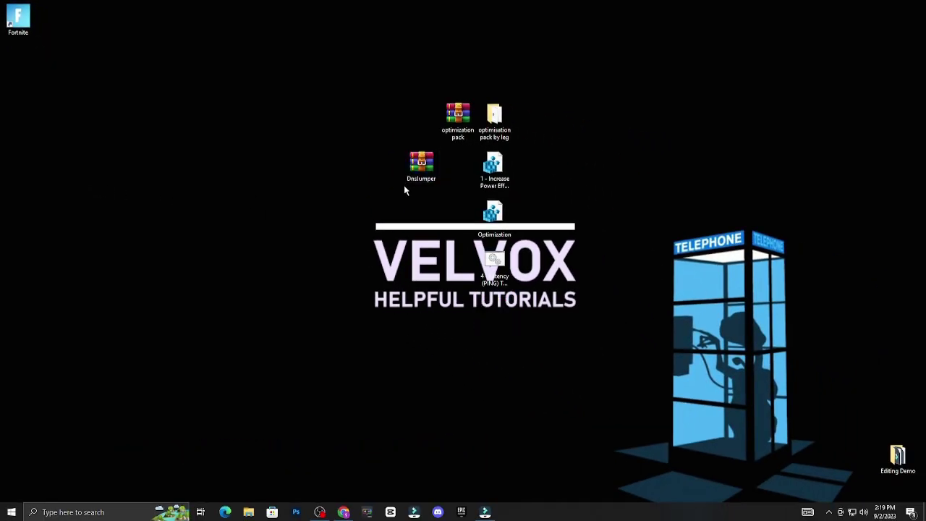
- Open the optimisation pack by leg folder and launch the memreduct-3.4-setup installer
right_click(492, 130)
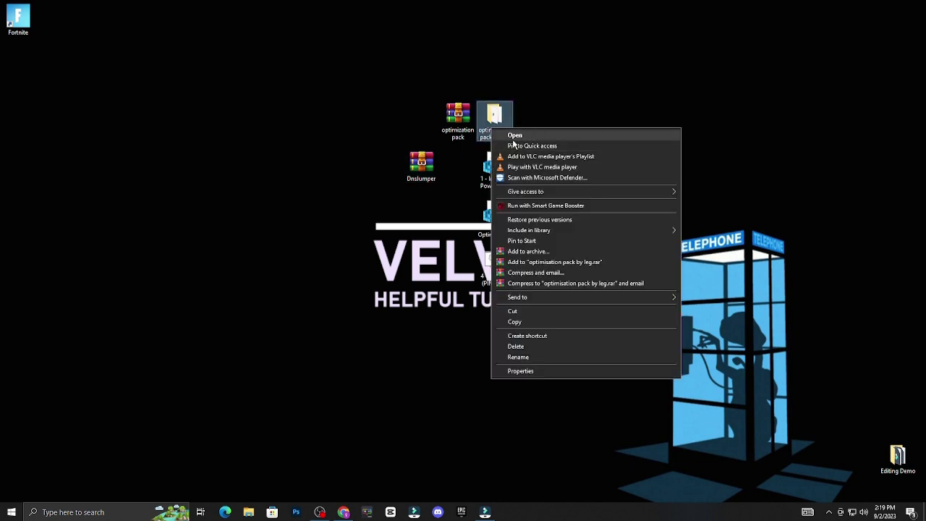
left_click(512, 141)
left_click(358, 212)
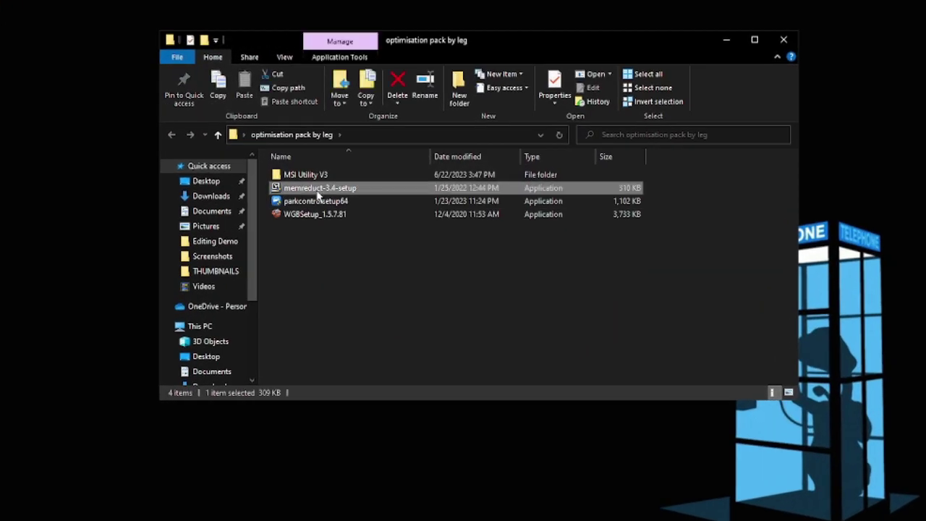
right_click(319, 194)
left_click(293, 230)
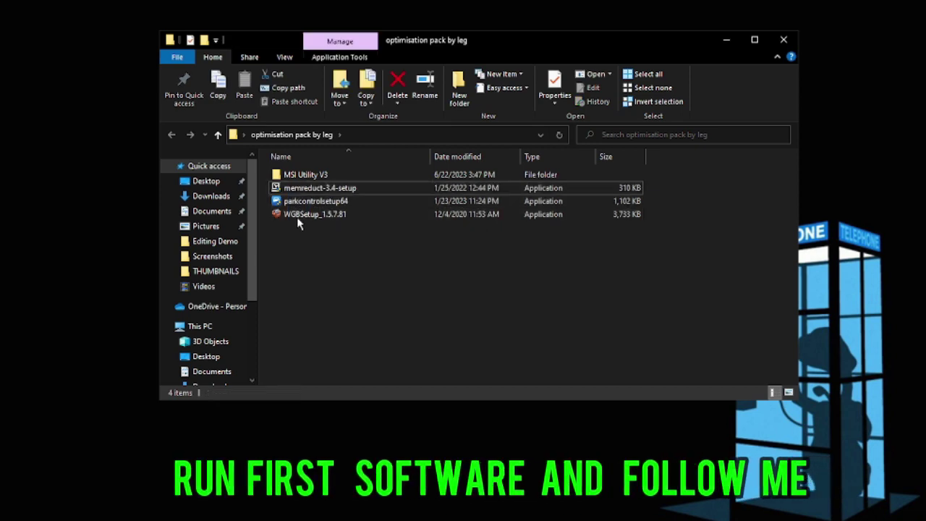
left_click(311, 190)
right_click(311, 189)
left_click(352, 209)
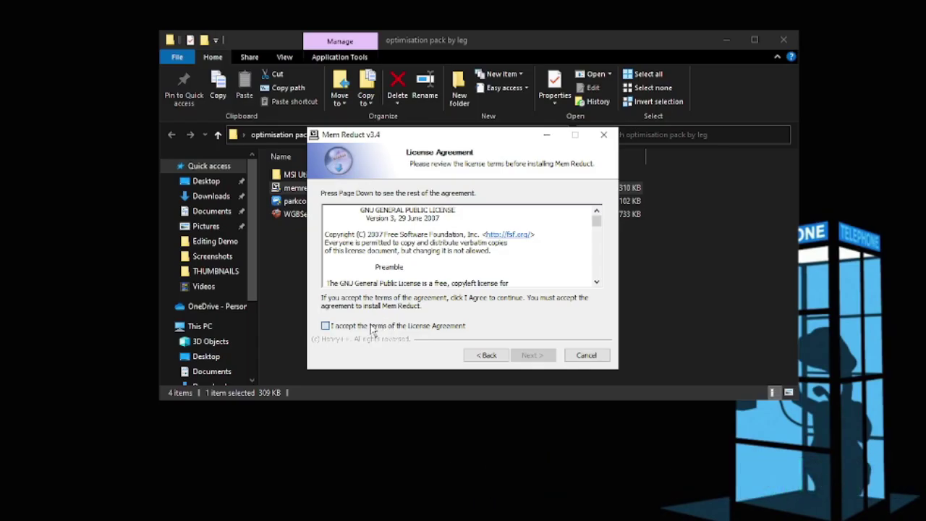
- Accept the Mem Reduct license, choose Local Disk (E:) as the install location, and install the program
left_click(512, 355)
left_click(562, 281)
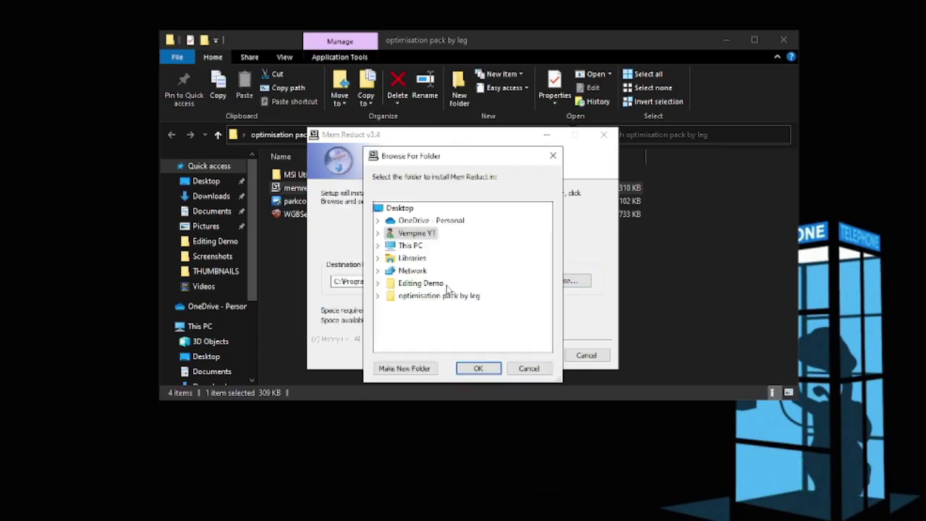
left_click(409, 246)
scroll(416, 293, "down", 2)
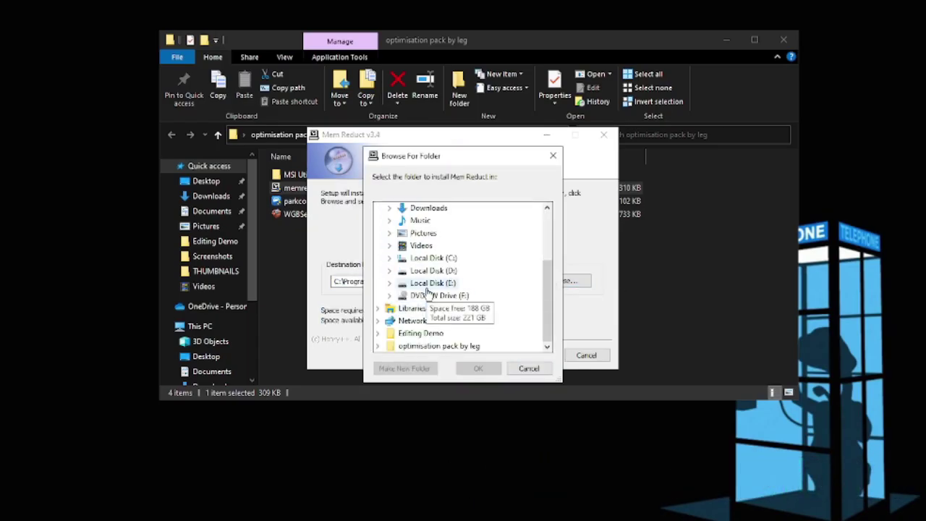
left_click(432, 283)
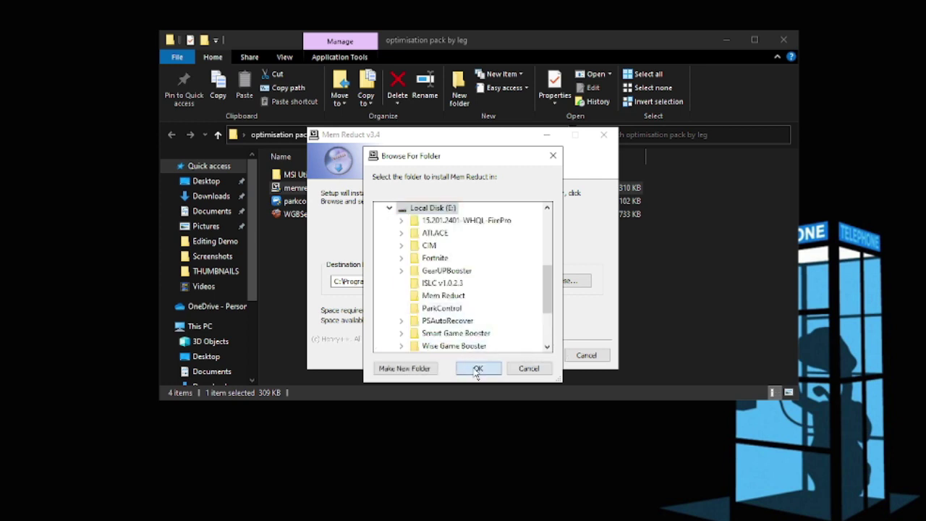
left_click(477, 368)
left_click(532, 357)
left_click(533, 358)
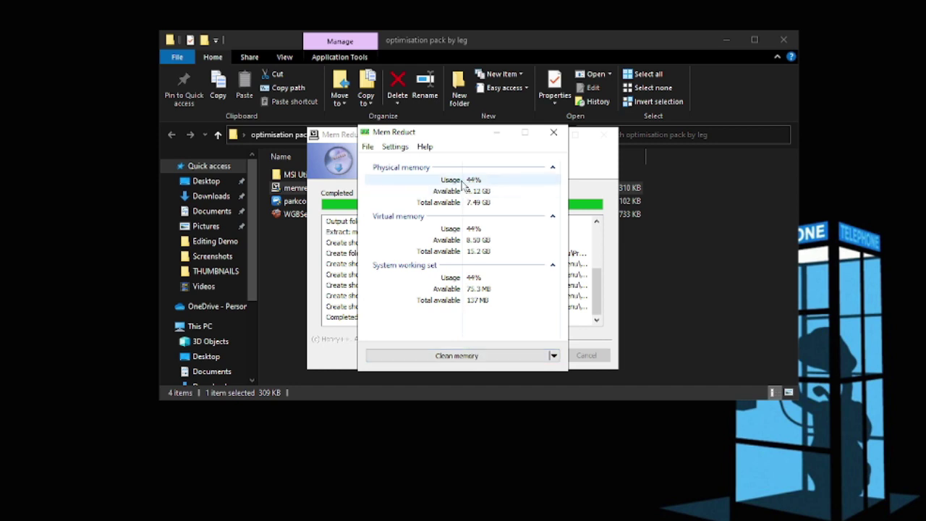
- Clean the memory with Mem Reduct, confirm the cleanup, close its window, and finish the setup wizard
left_click(472, 359)
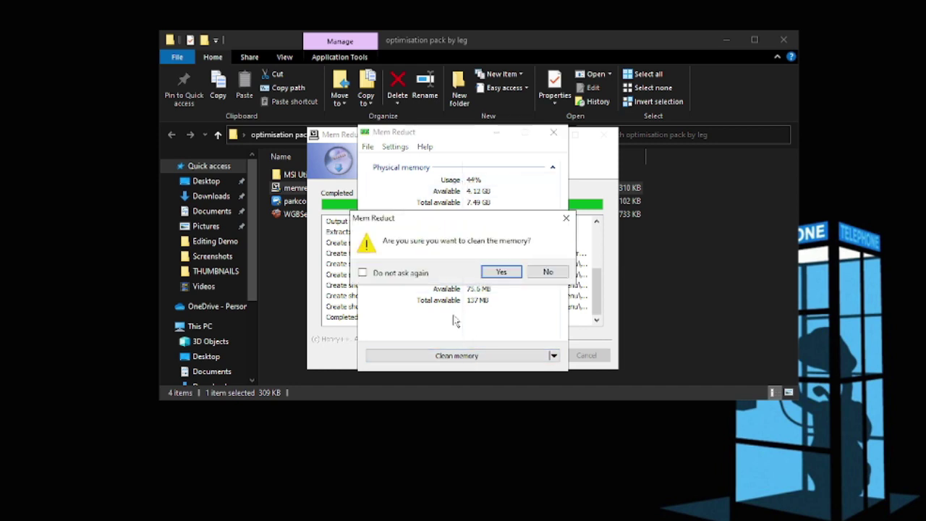
left_click(500, 273)
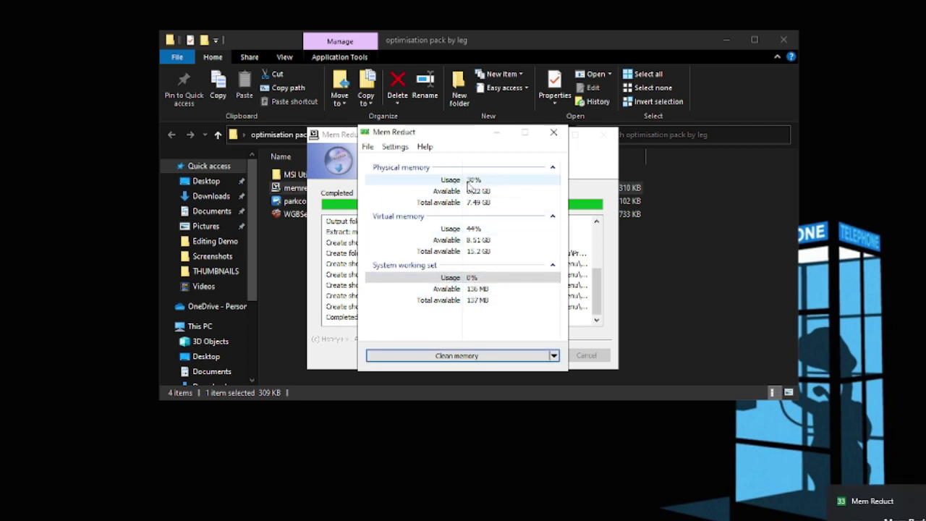
left_click(553, 132)
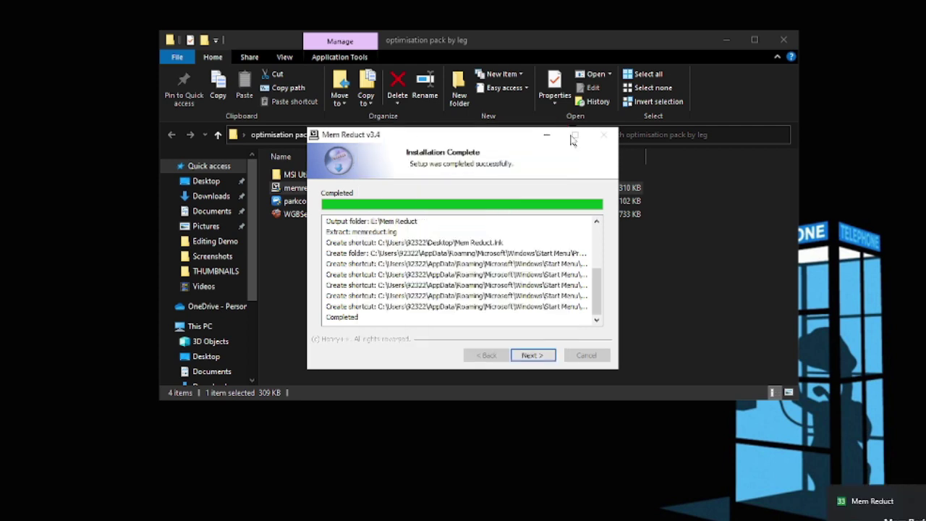
left_click(533, 355)
left_click(533, 355)
left_click(554, 129)
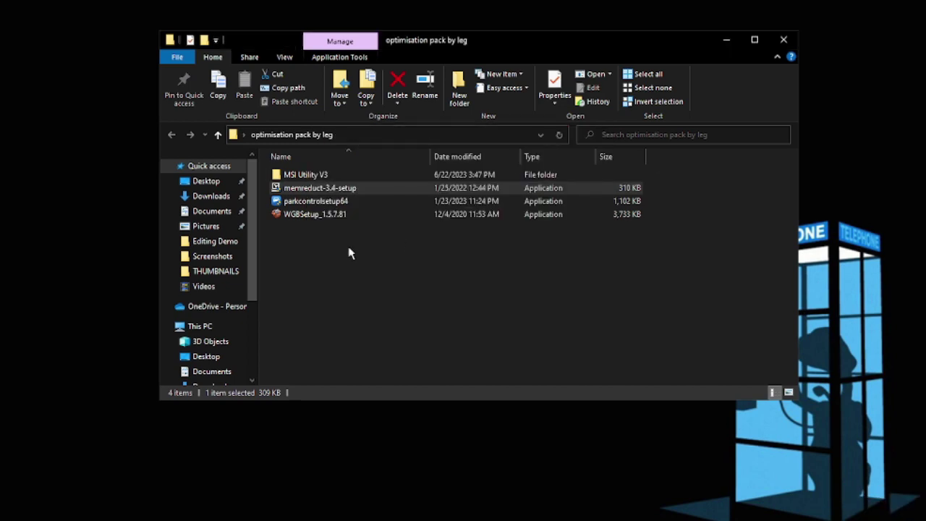
- Launch the parkcontrolsetup64 installer and accept its license agreement to reach the install location choice
left_click(324, 201)
right_click(332, 205)
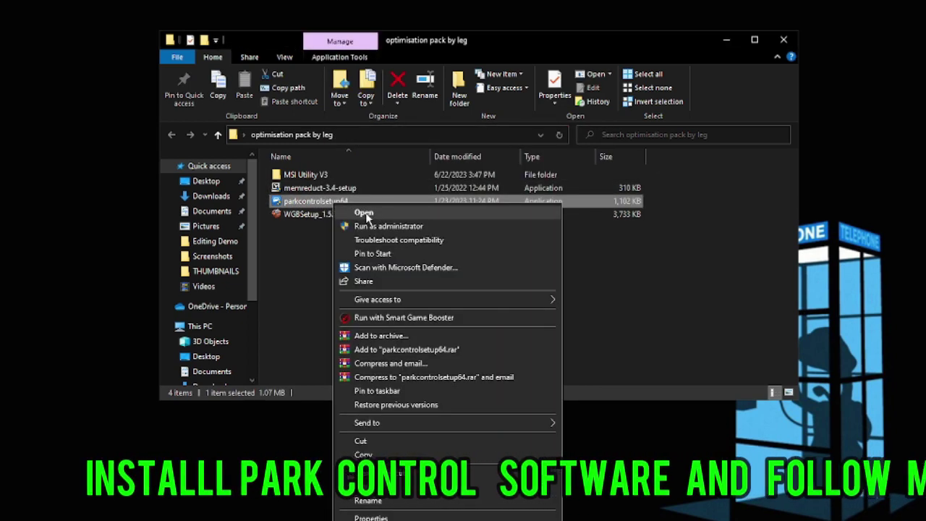
left_click(366, 214)
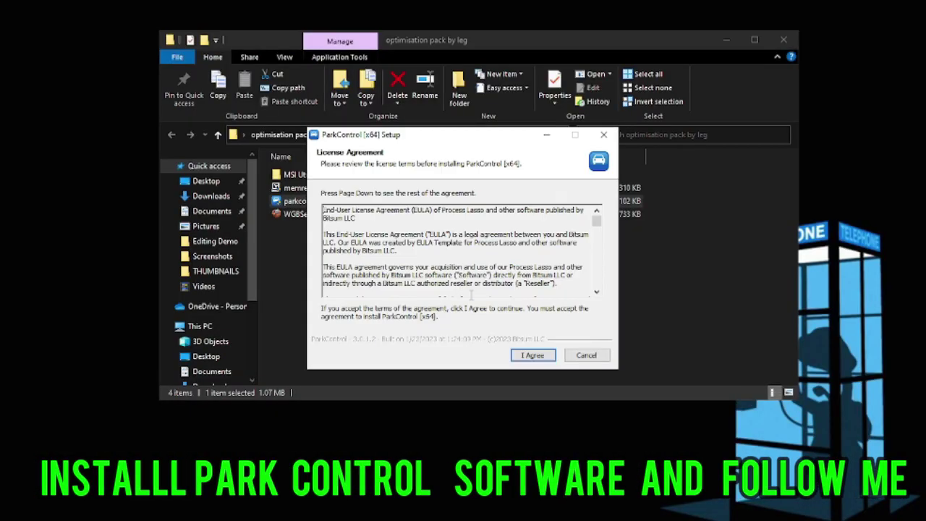
left_click(533, 355)
left_click(532, 355)
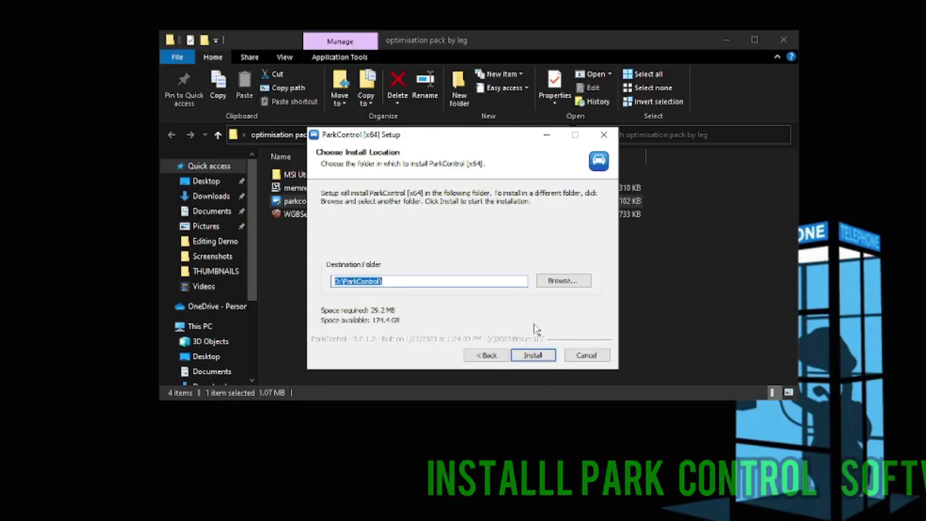
- Choose Local Disk (E:) as the ParkControl destination and install it
left_click(569, 281)
scroll(416, 280, "down", 5)
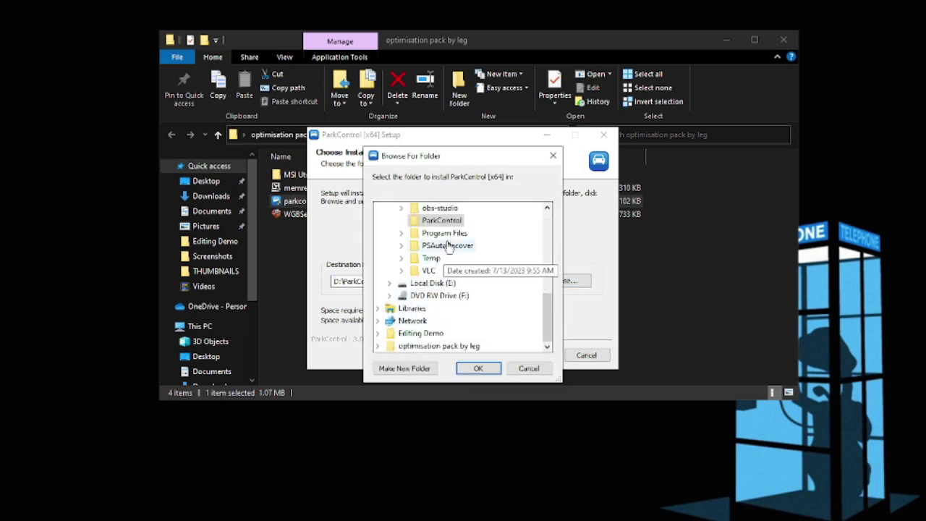
left_click(438, 283)
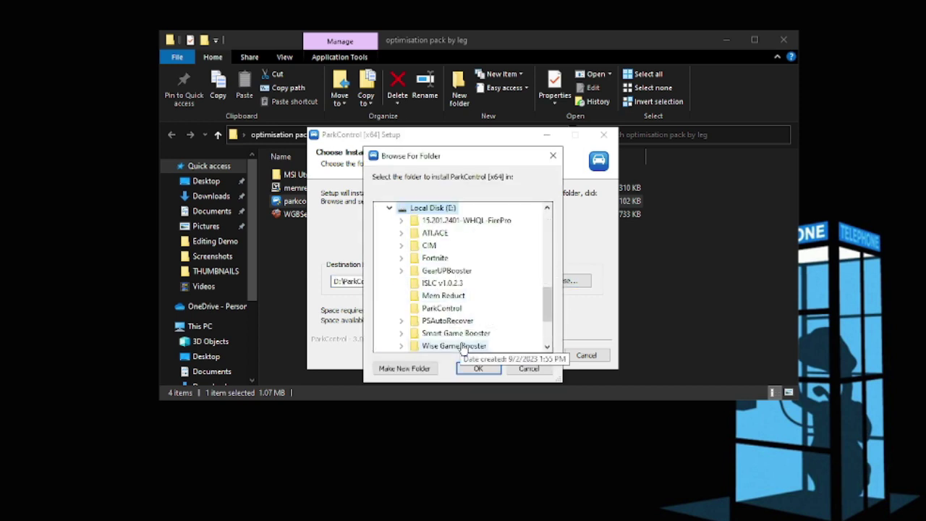
left_click(477, 368)
left_click(531, 355)
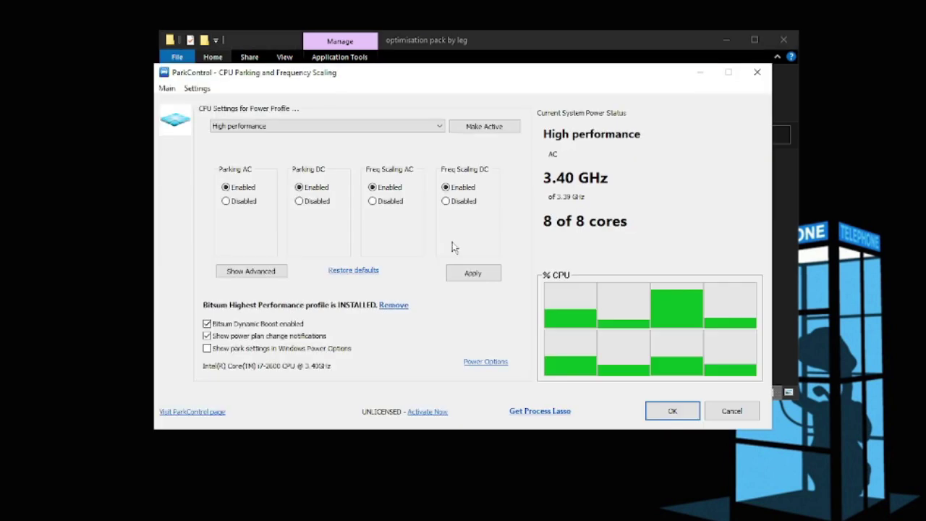
- Disable AC and DC core parking and frequency scaling for the High performance profile, make that profile active, and save the changes
left_click(225, 201)
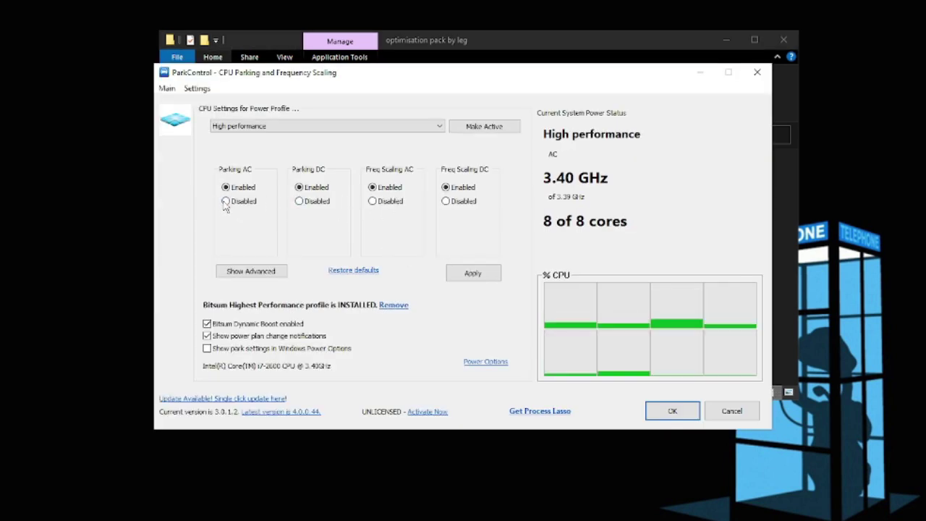
left_click(300, 201)
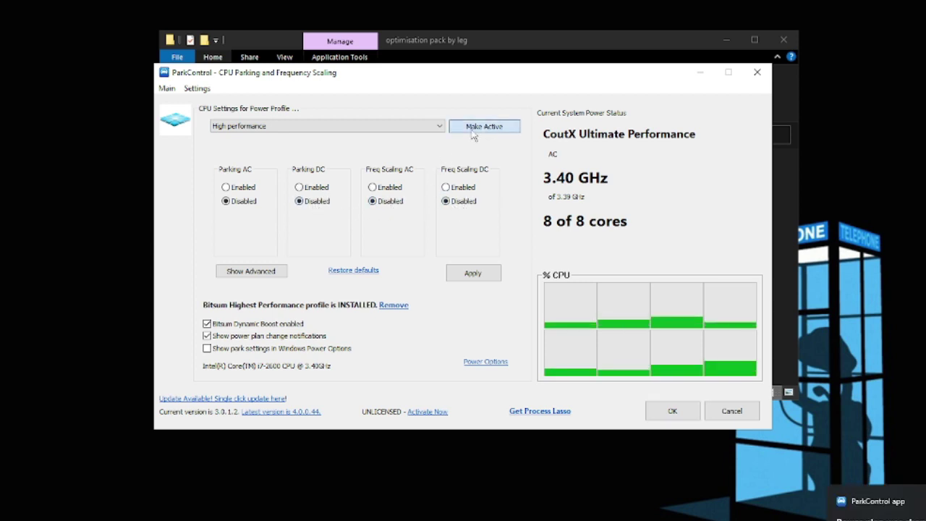
left_click(429, 127)
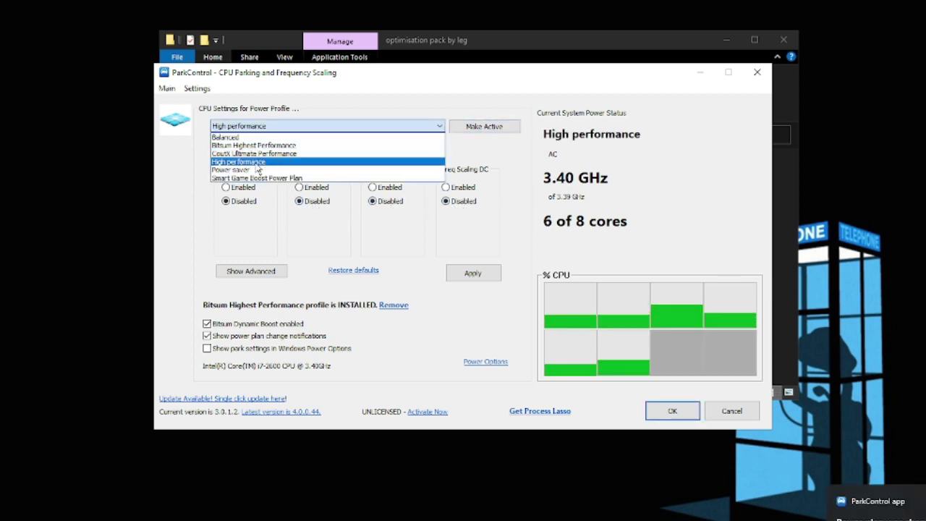
left_click(229, 162)
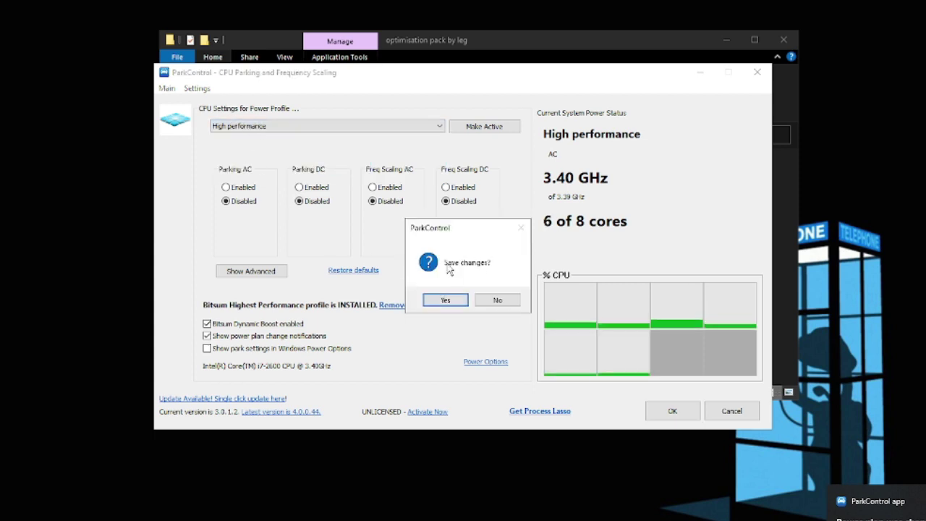
left_click(446, 301)
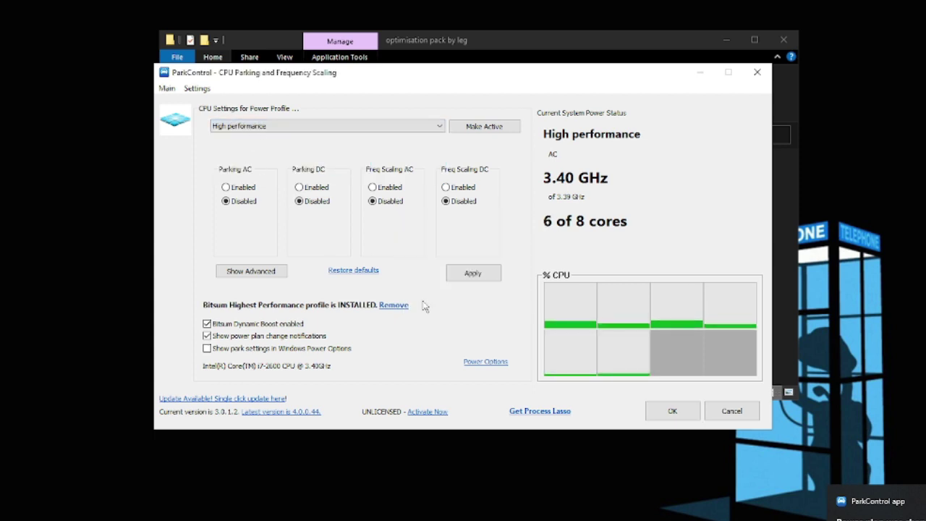
- Try to set the Bitsum Dynamic Boost power plan for active PC use to Bitsum Highest Performance
left_click(207, 324)
left_click(563, 217)
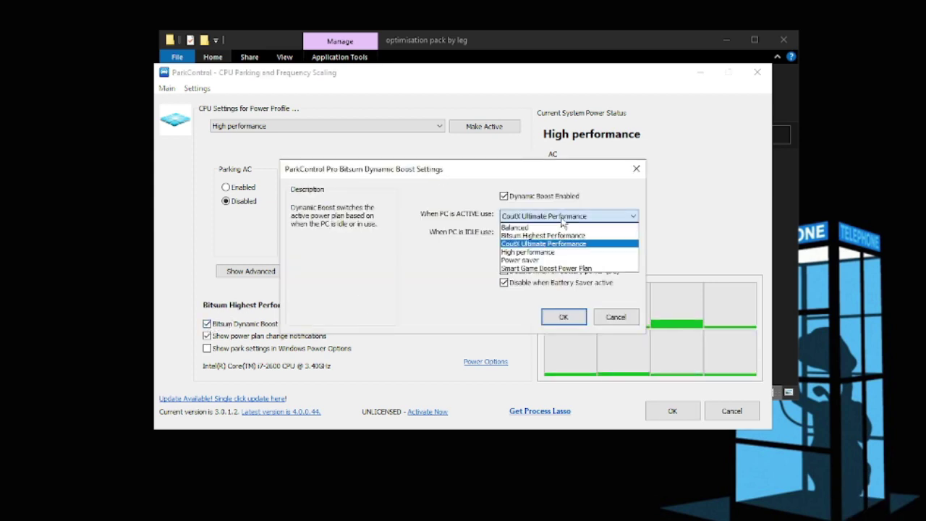
left_click(525, 236)
left_click(557, 320)
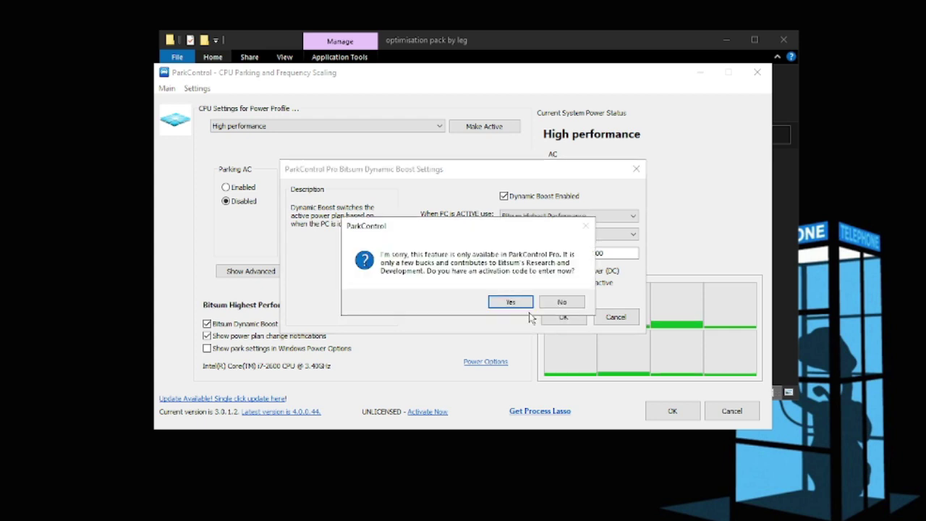
left_click(511, 303)
left_click(626, 197)
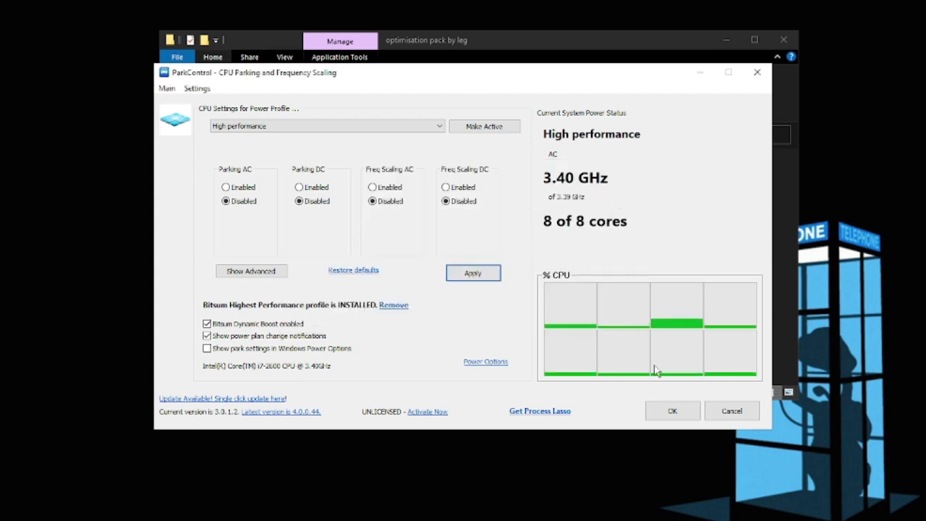
- Confirm the ParkControl settings and install Wise Game Booster from WGBSetup_1.5.7.81, accepting its license agreement and launching it on finish
left_click(672, 411)
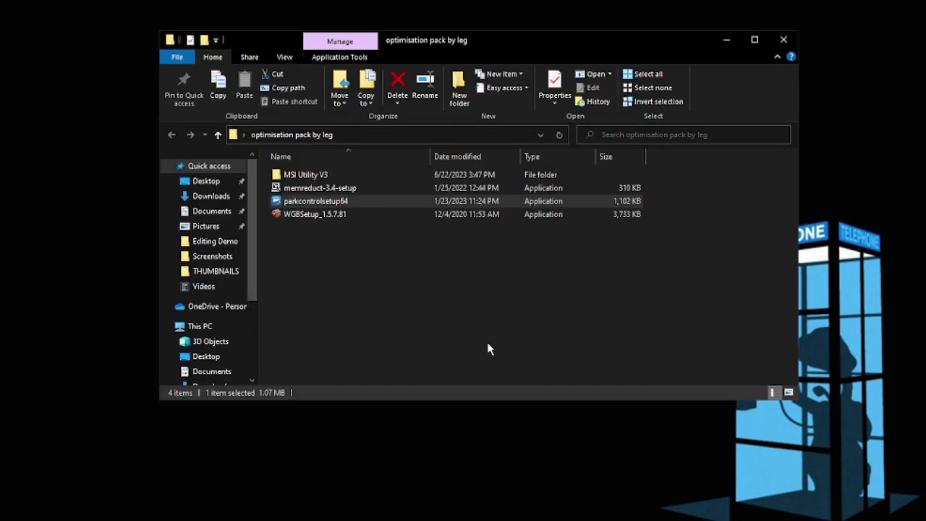
left_click(314, 213)
right_click(314, 214)
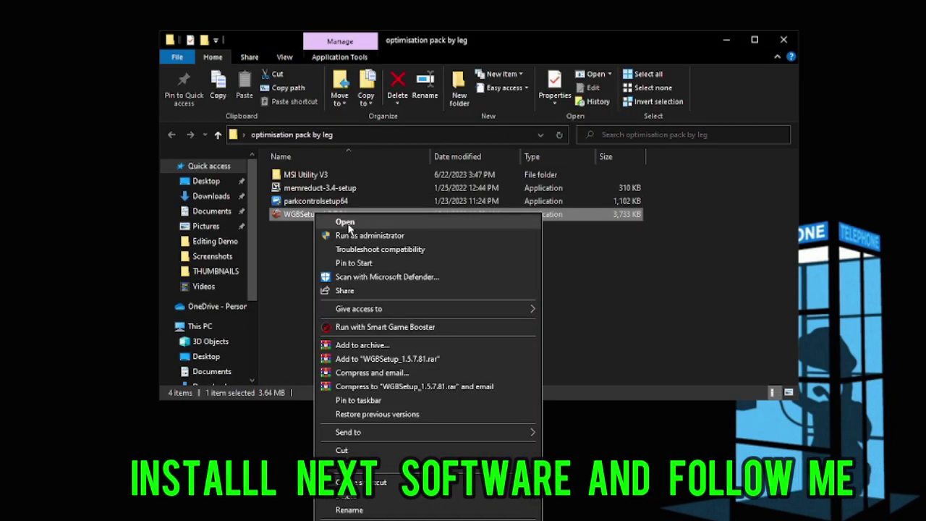
left_click(324, 222)
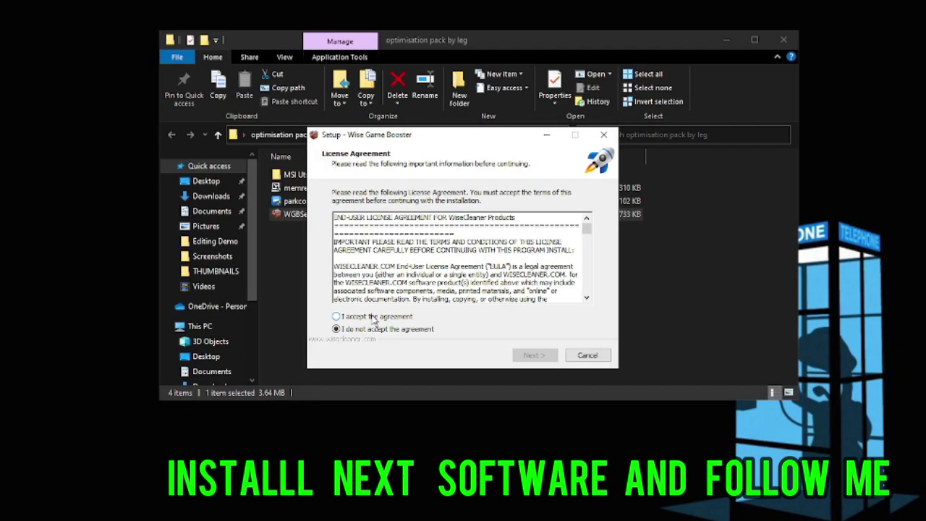
left_click(373, 318)
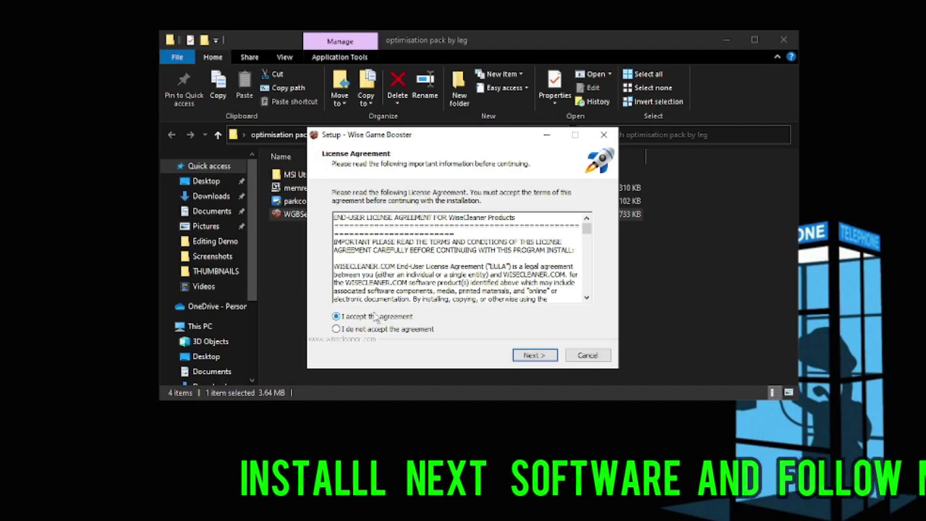
left_click(532, 356)
left_click(535, 356)
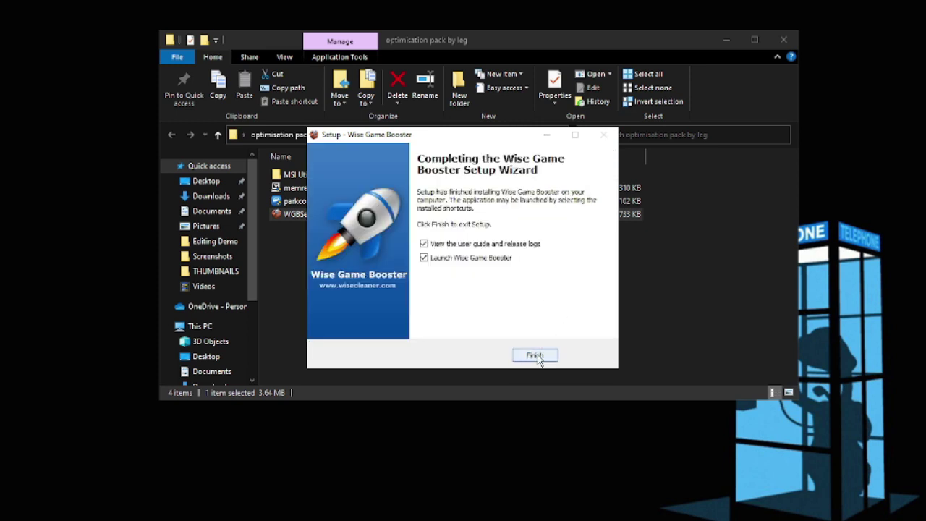
left_click(547, 356)
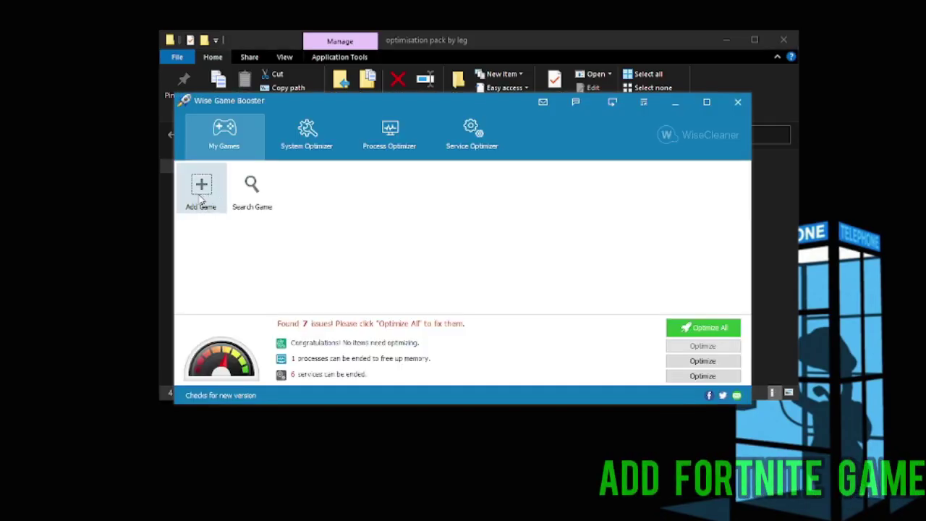
- Start adding a game to Wise Game Booster and browse to Local Disk (E:)
left_click(201, 193)
scroll(219, 296, "down", 3)
scroll(216, 297, "up", 4)
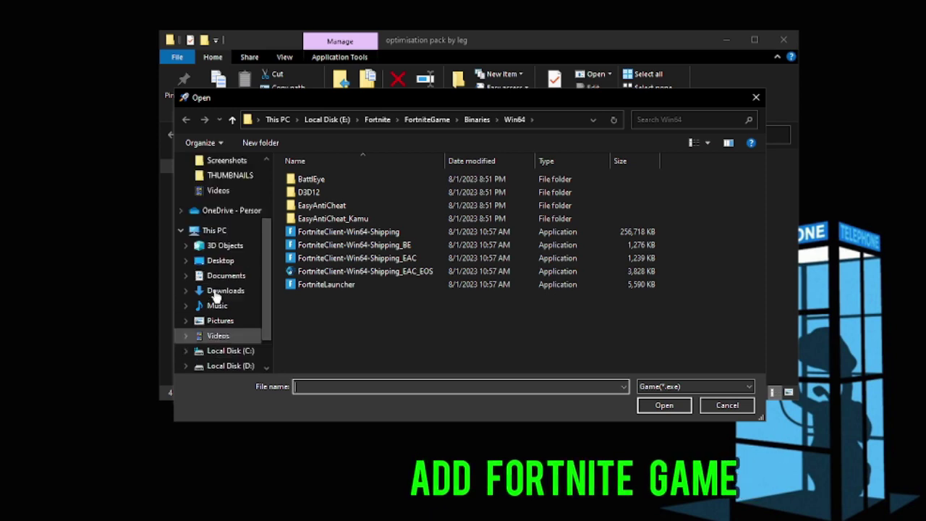
scroll(215, 296, "up", 3)
left_click(214, 330)
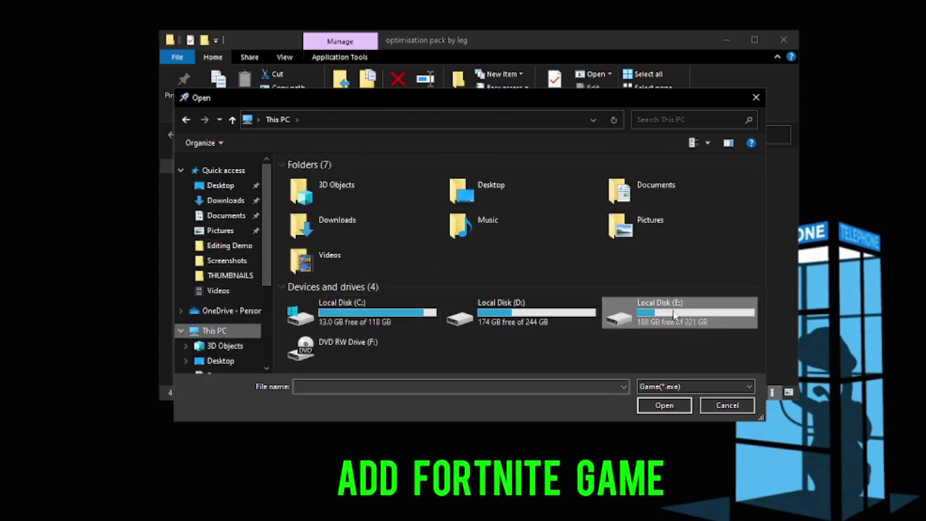
right_click(673, 315)
left_click(691, 98)
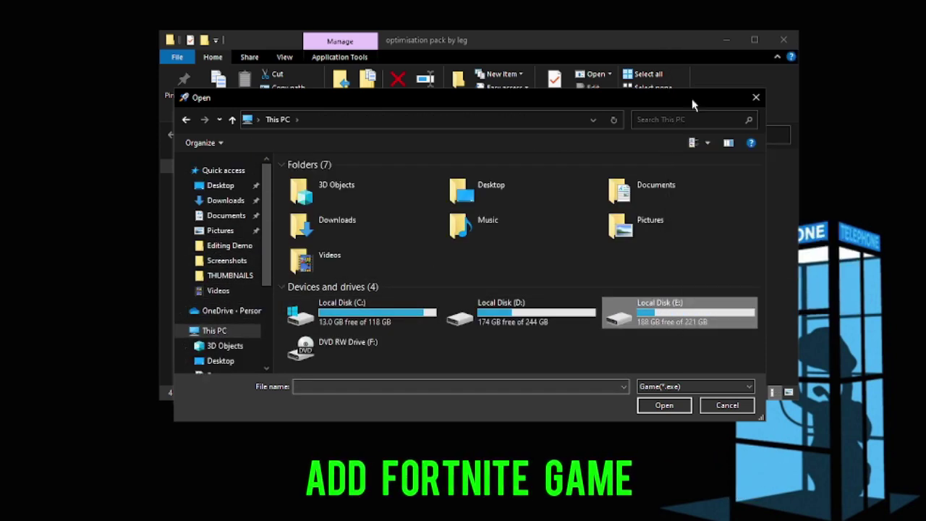
key("Return")
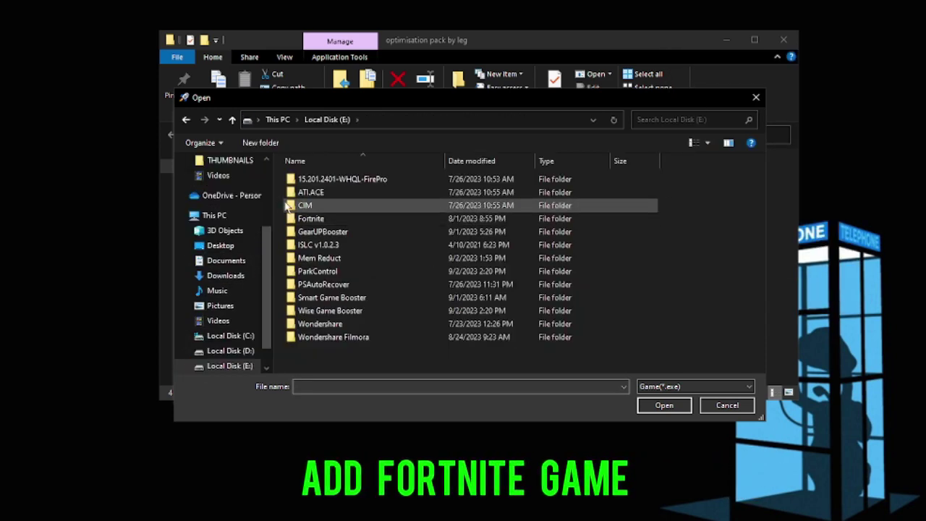
- Add FortniteLauncher from Fortnite\FortniteGame\Binaries\Win64 as a game, and close Wise Game Booster and the optimisation pack folder
double_click(320, 219)
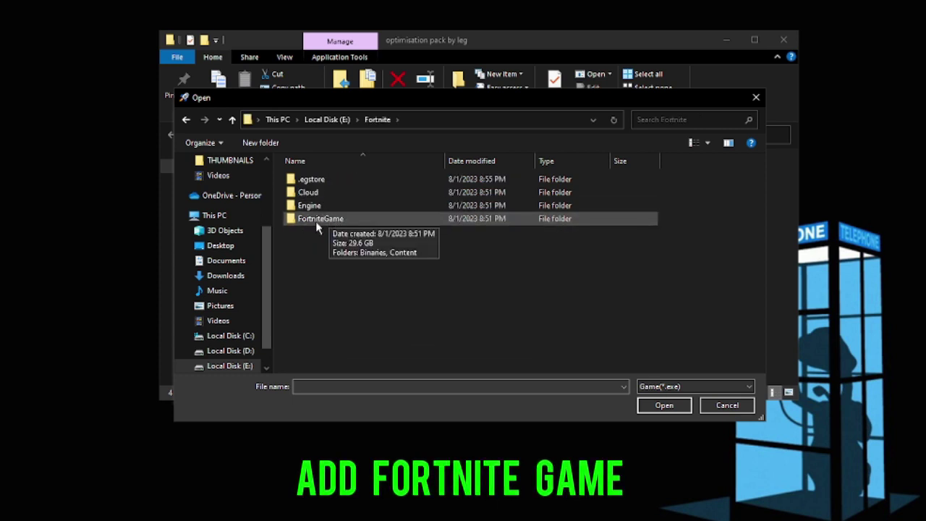
double_click(322, 220)
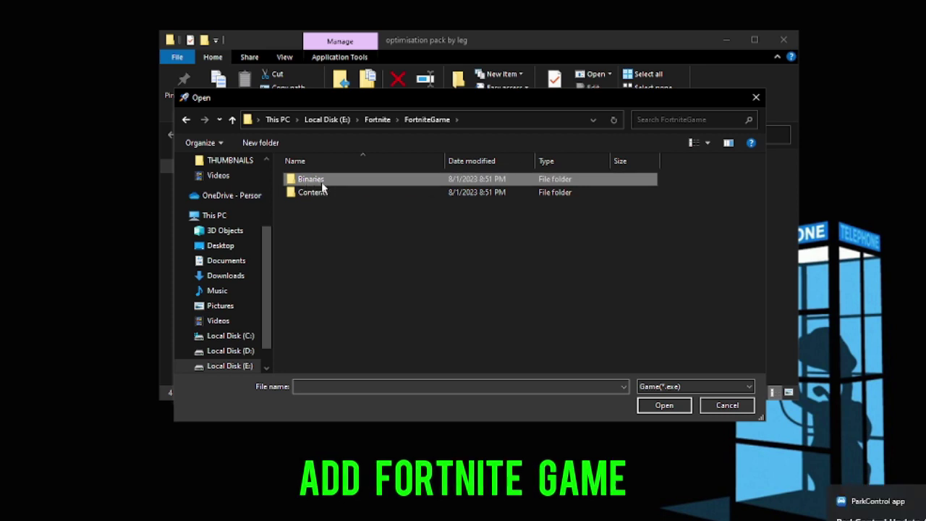
double_click(311, 180)
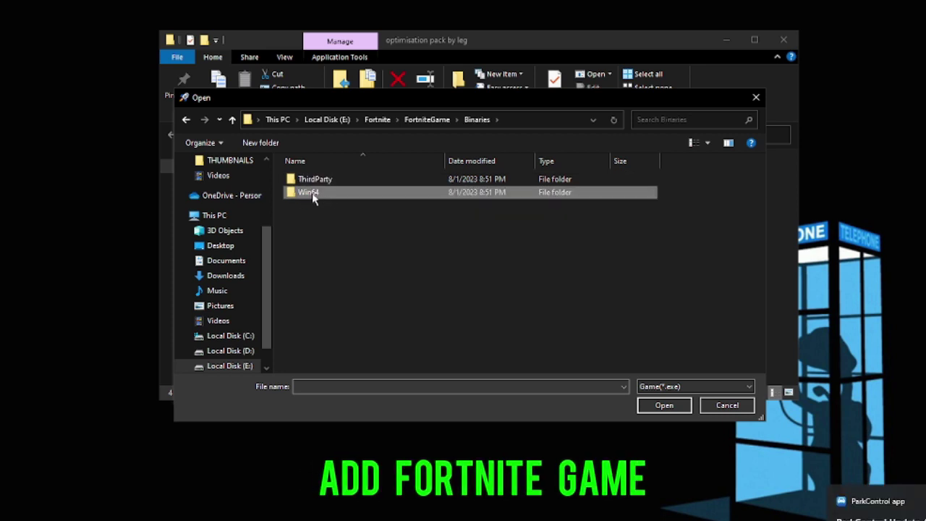
double_click(312, 192)
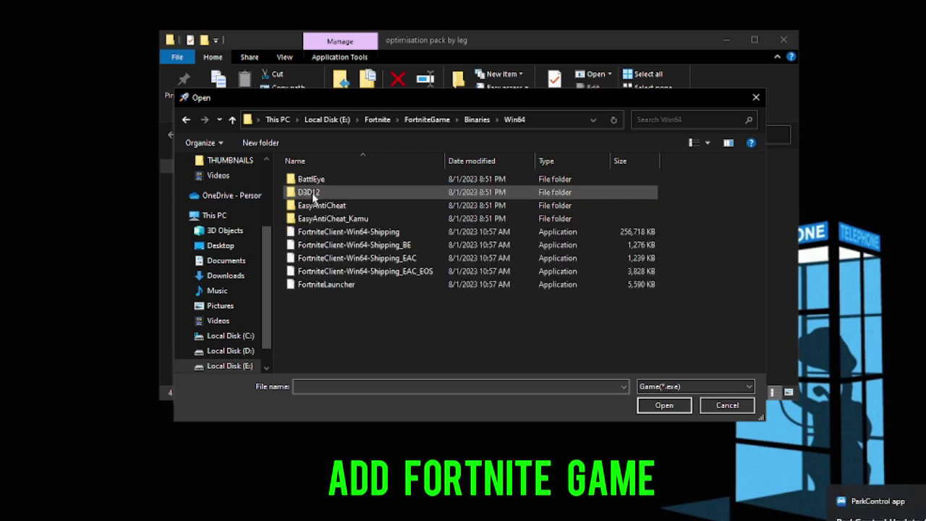
left_click(335, 285)
left_click(653, 410)
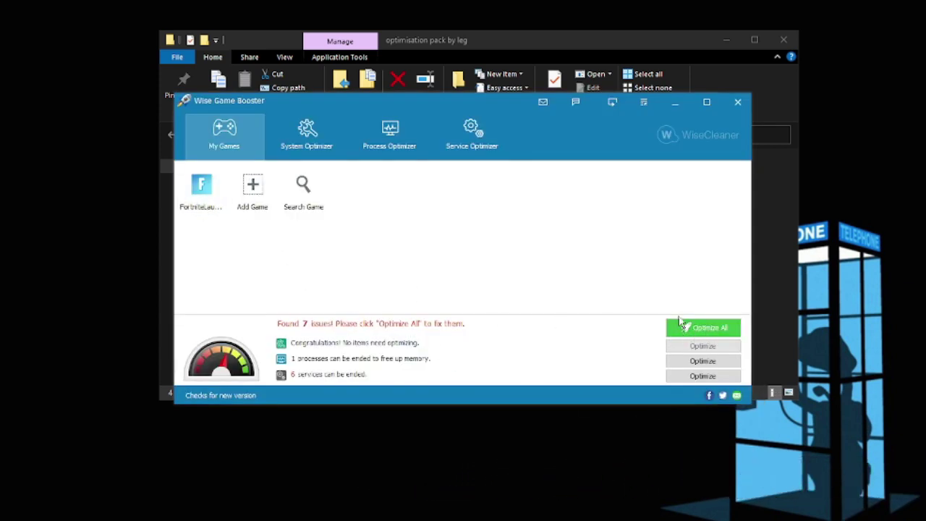
left_click(735, 104)
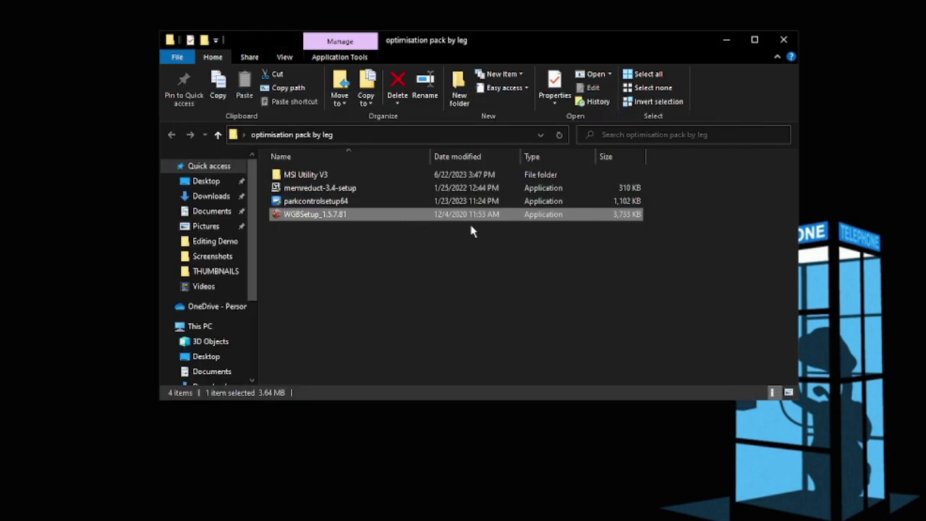
left_click(785, 41)
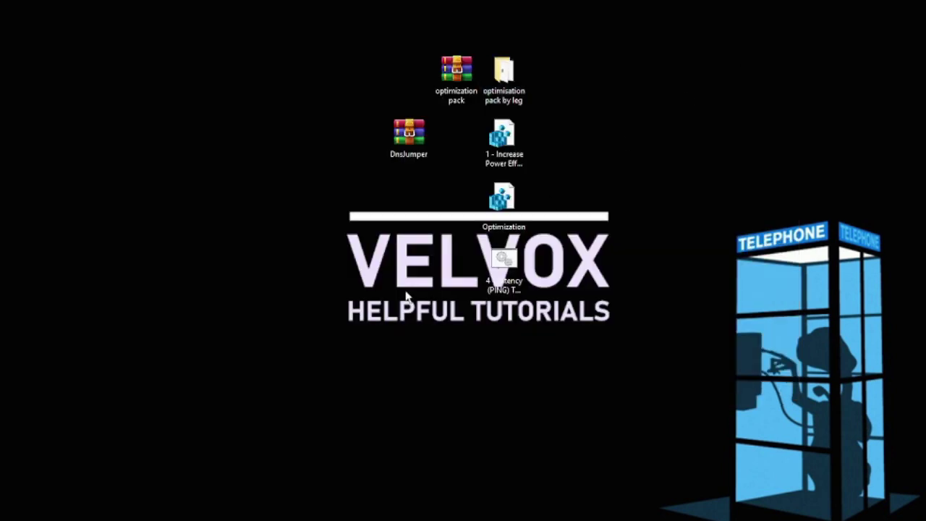
- Extract the DnsJumper archive onto the desktop and open the extracted DnsJumper folder
left_click_drag(114, 118, 172, 136)
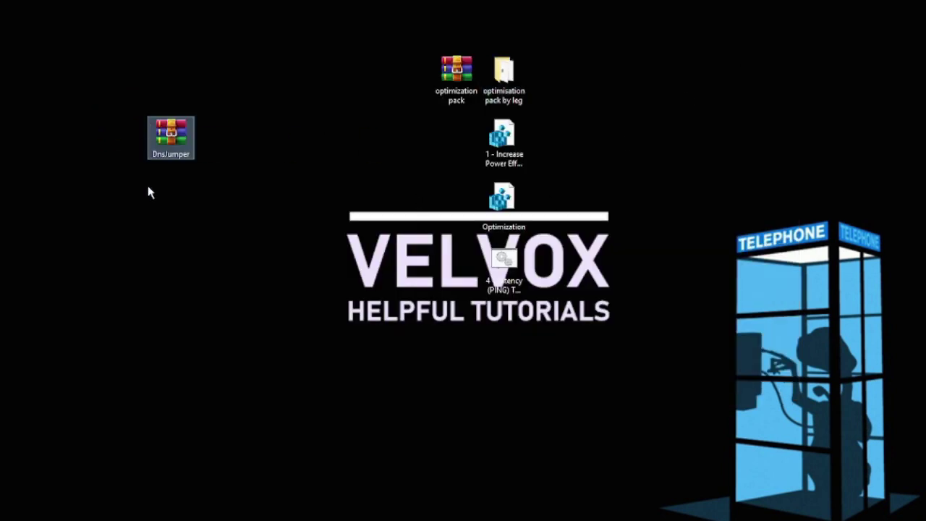
right_click(162, 149)
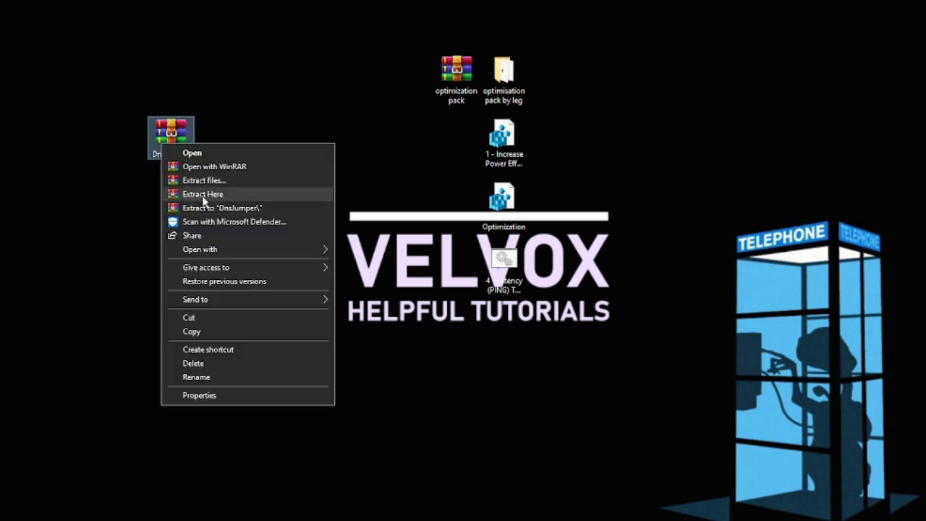
left_click(203, 195)
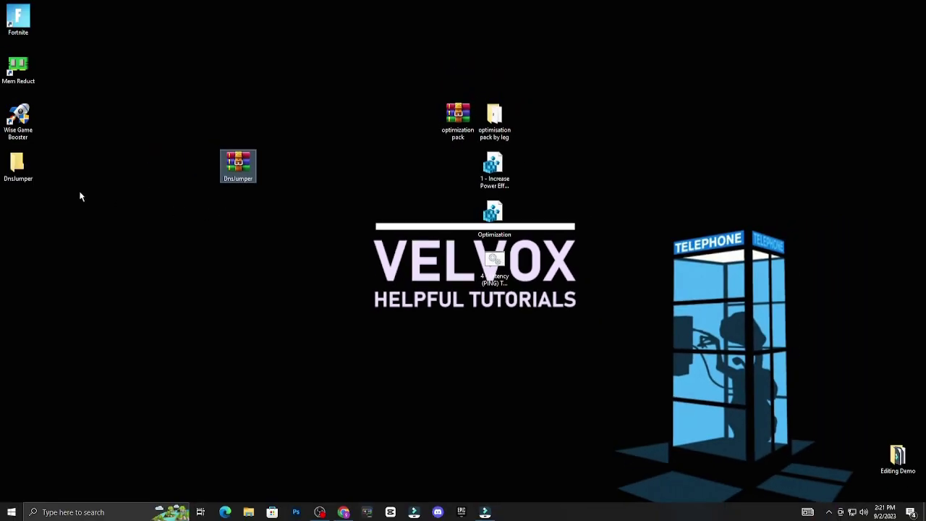
left_click(18, 168)
right_click(16, 174)
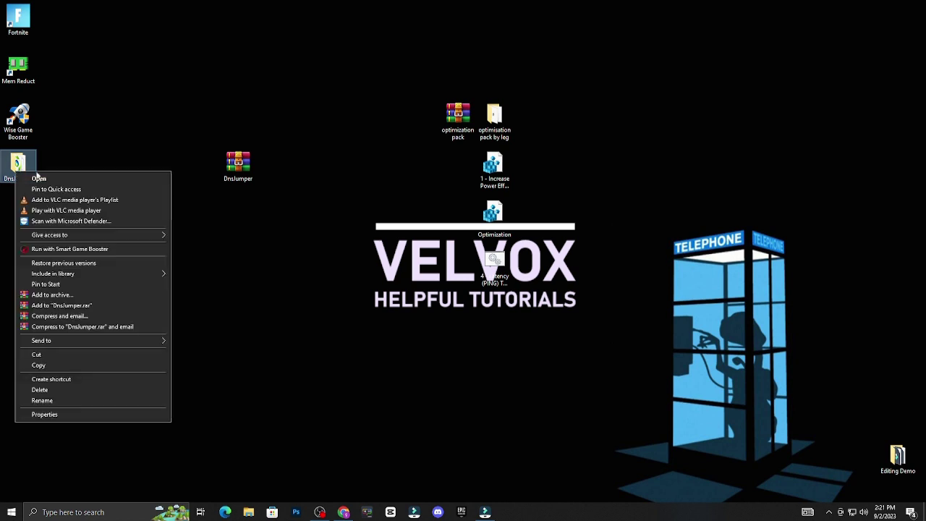
left_click(85, 183)
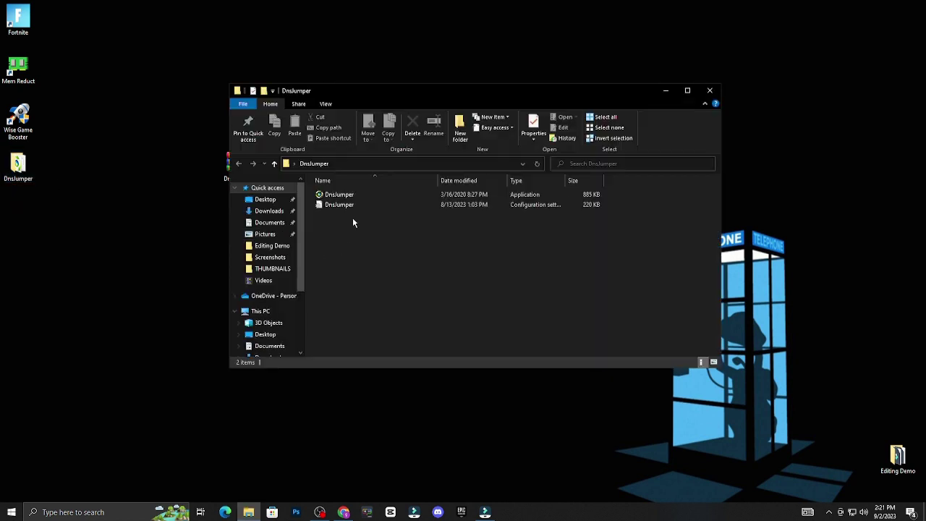
- Launch the DnsJumper application, run its Fastest DNS test on all listed servers, and close the program and its folder
left_click(345, 192)
right_click(353, 193)
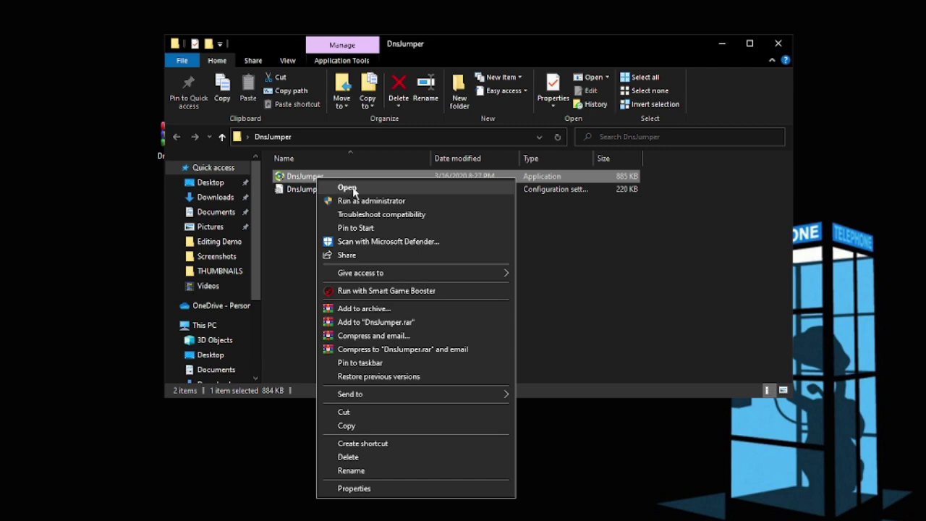
left_click(348, 188)
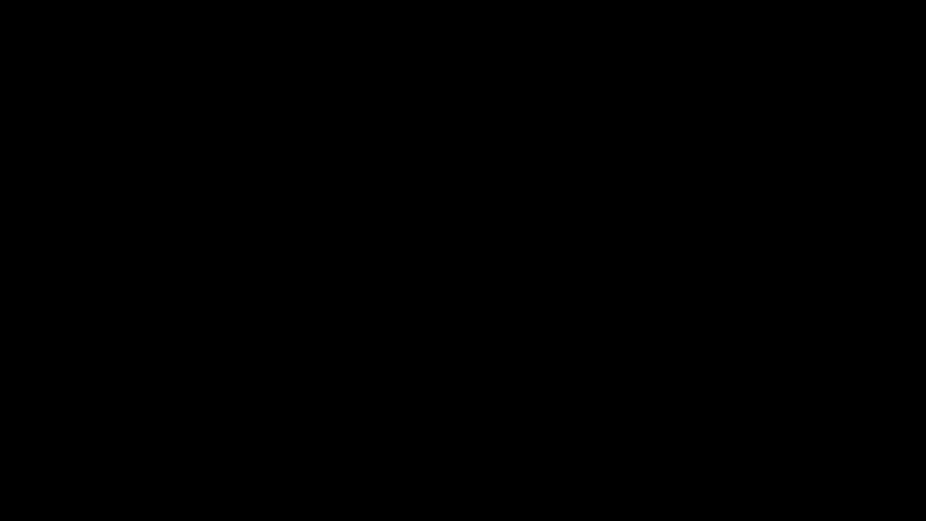
left_click(542, 356)
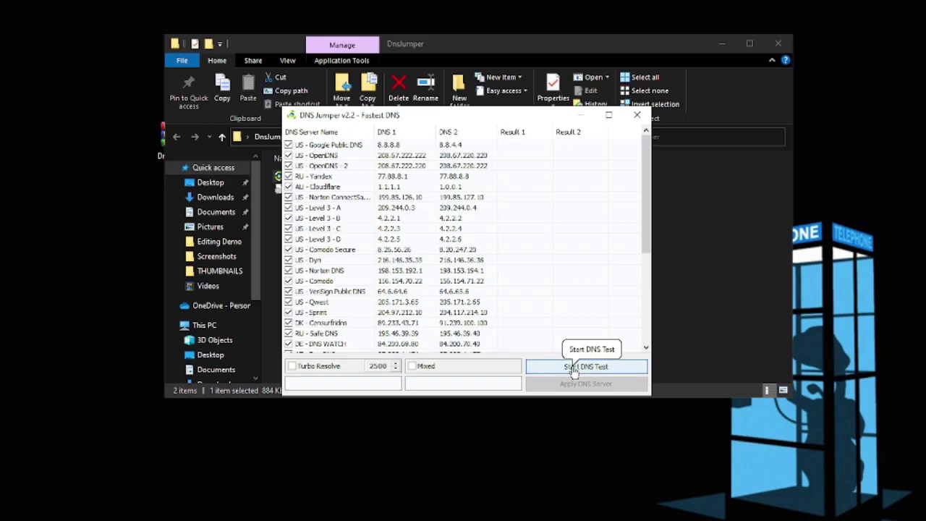
left_click(569, 369)
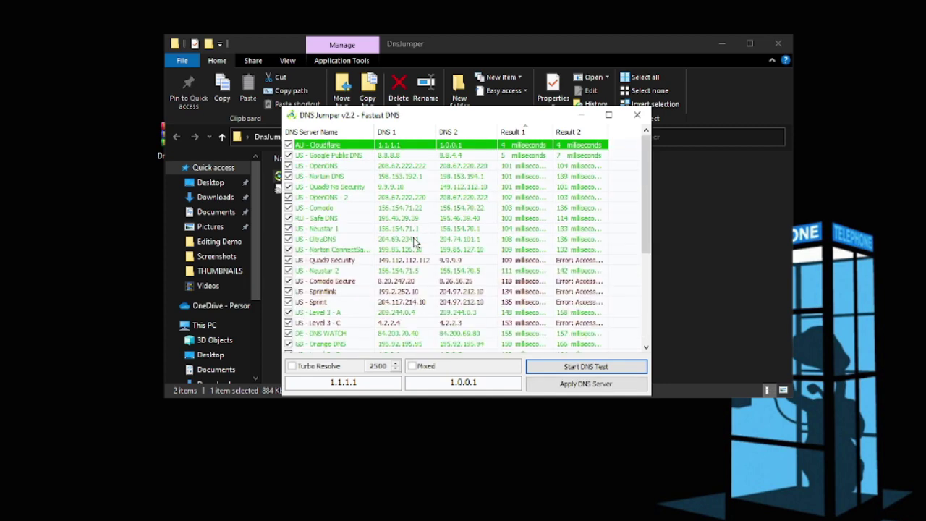
left_click(638, 117)
left_click(615, 181)
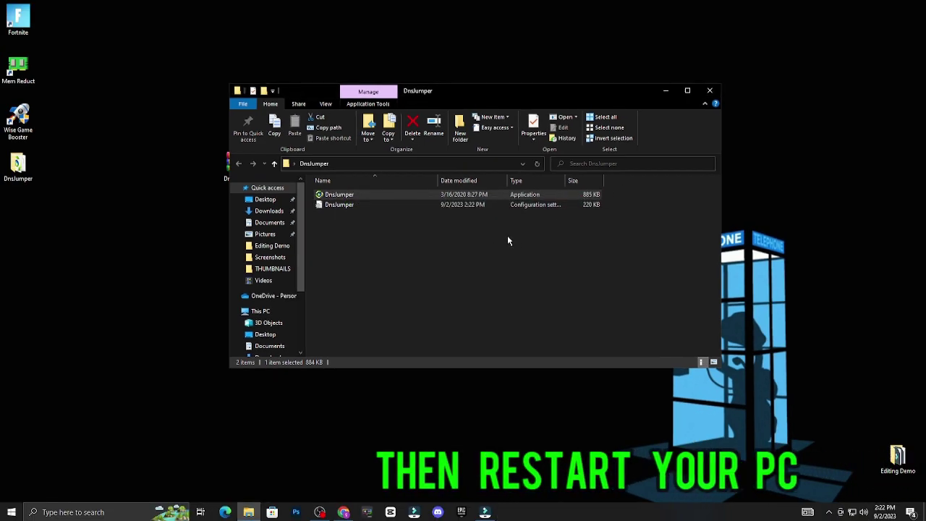
left_click(710, 91)
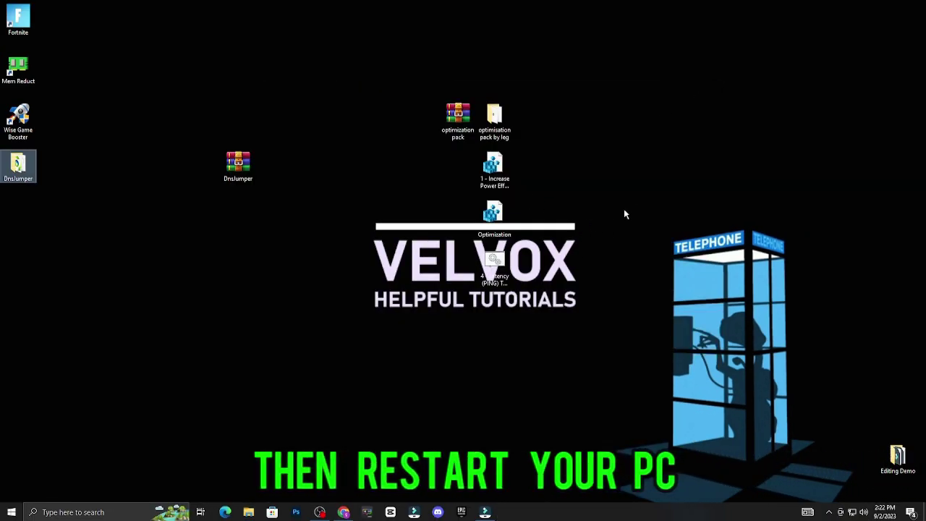
- Bring up the PC's power options, dismiss them without restarting, and refresh the desktop
left_click(11, 511)
left_click(11, 491)
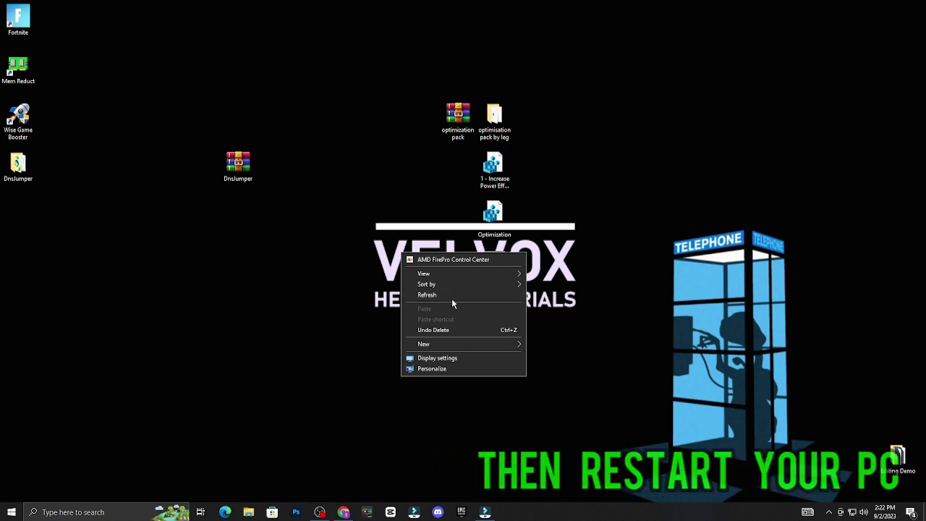
left_click(452, 299)
right_click(332, 268)
left_click(377, 306)
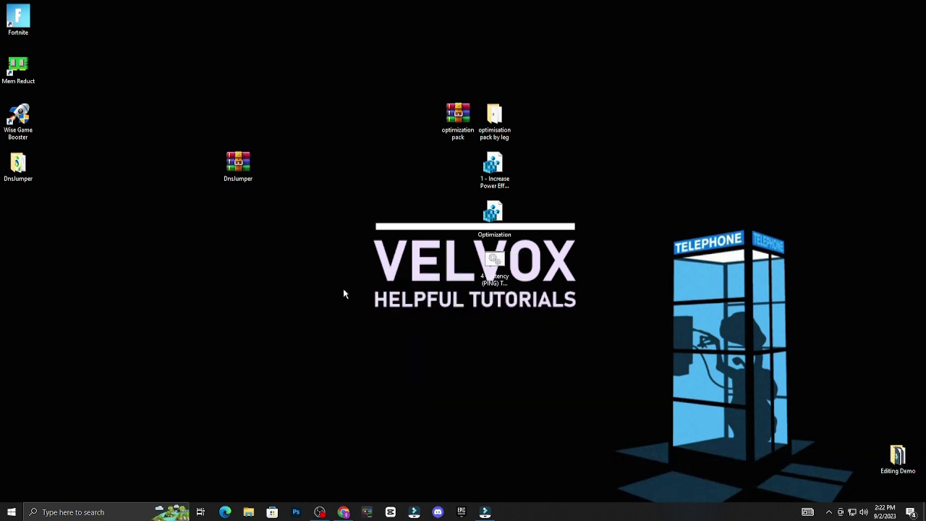